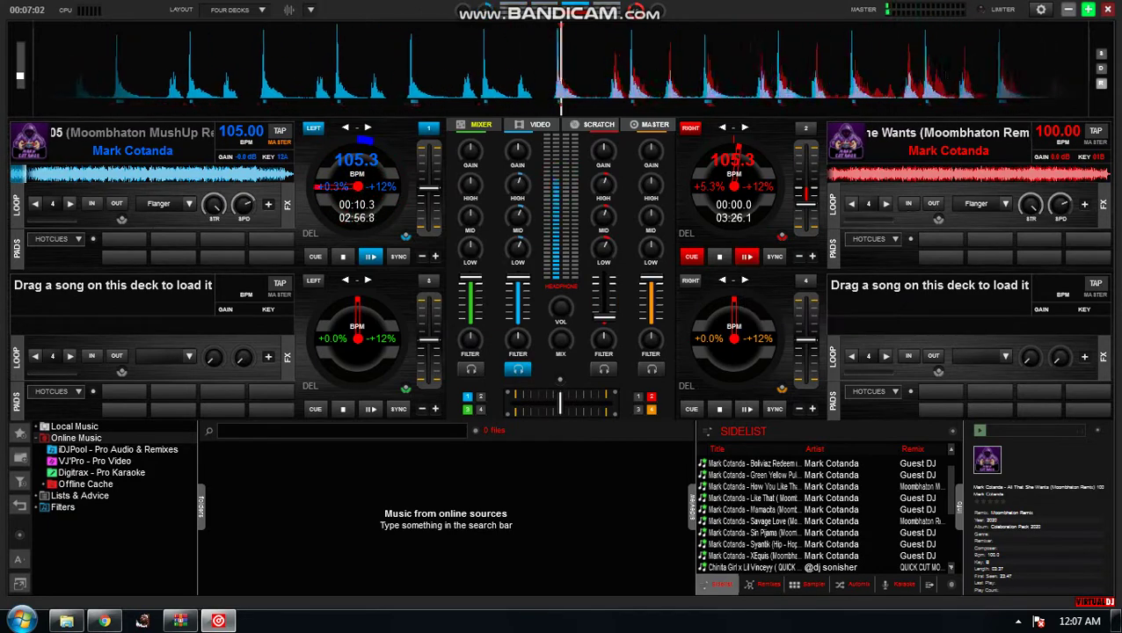
- Open the sampler's Famous bank, slightly lower the volume of the Hands Up sample and play it
{"action": "left_click", "coordinate": [810, 583]}
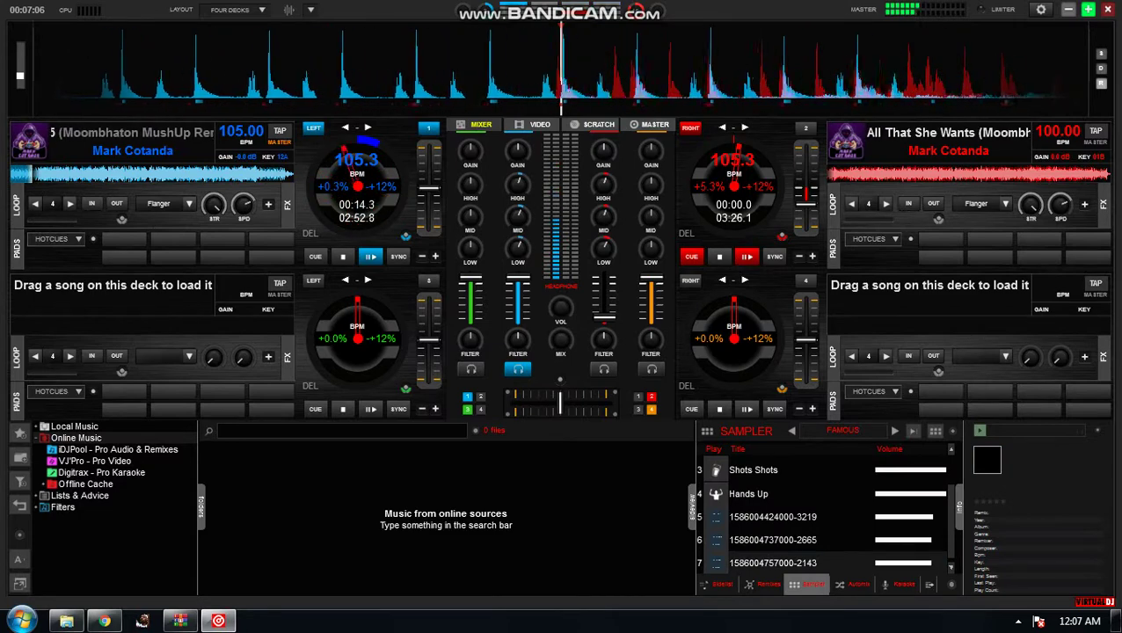
{"action": "left_click", "coordinate": [716, 494]}
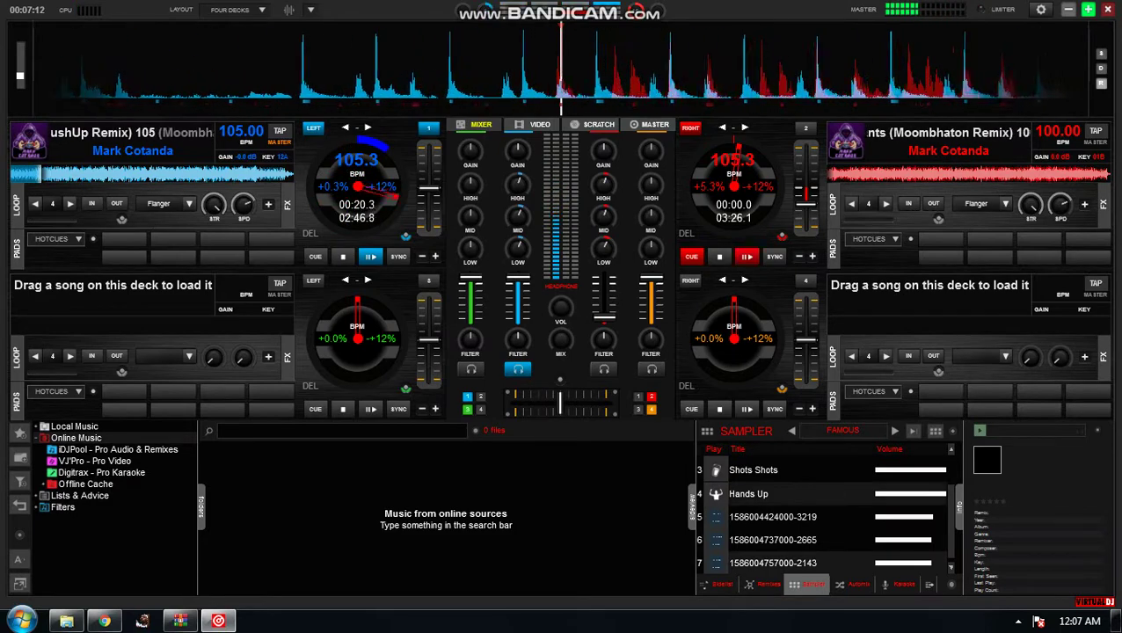
{"action": "left_click", "coordinate": [934, 493]}
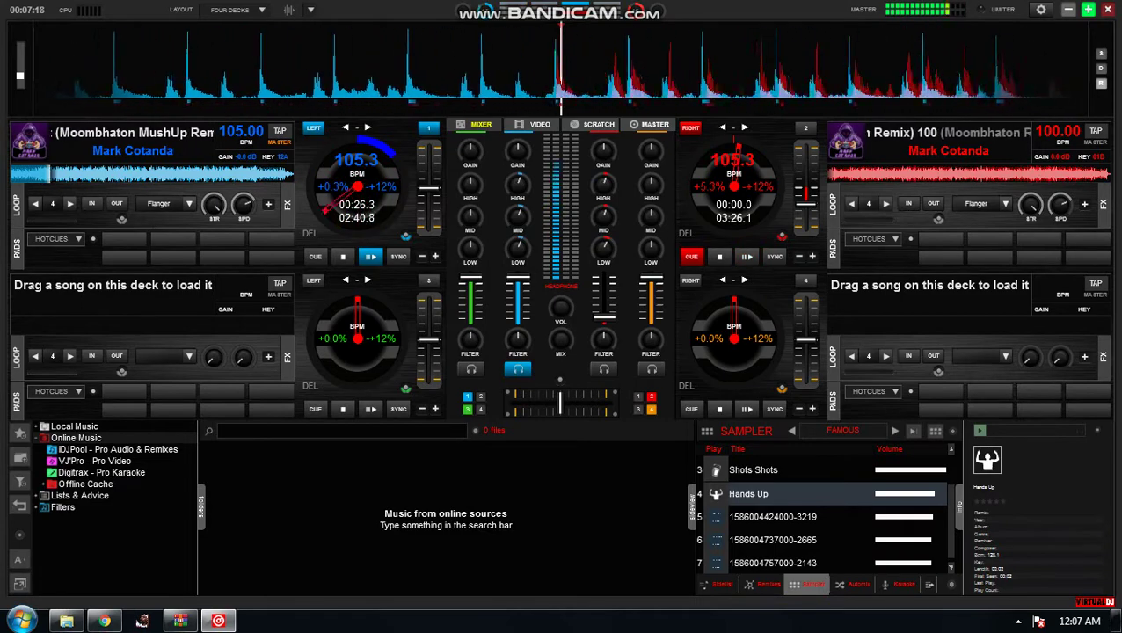
{"action": "key", "text": "space"}
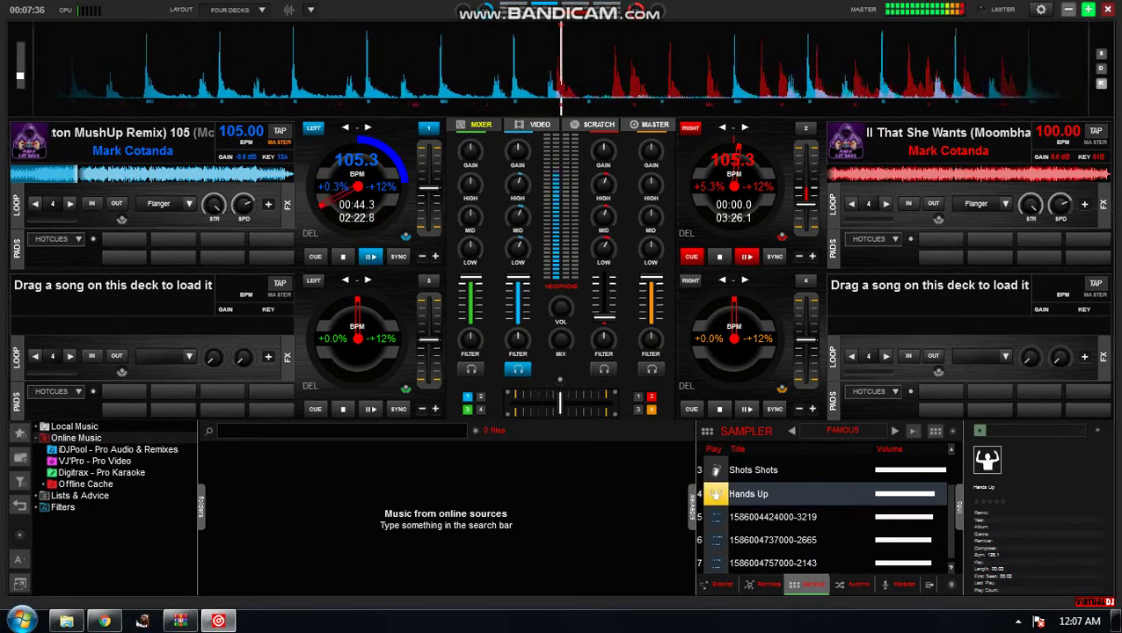
- Stop the track on deck 1 and replace it with Savage Love (Moombhaton Remix) from the sidelist
{"action": "left_click", "coordinate": [718, 584]}
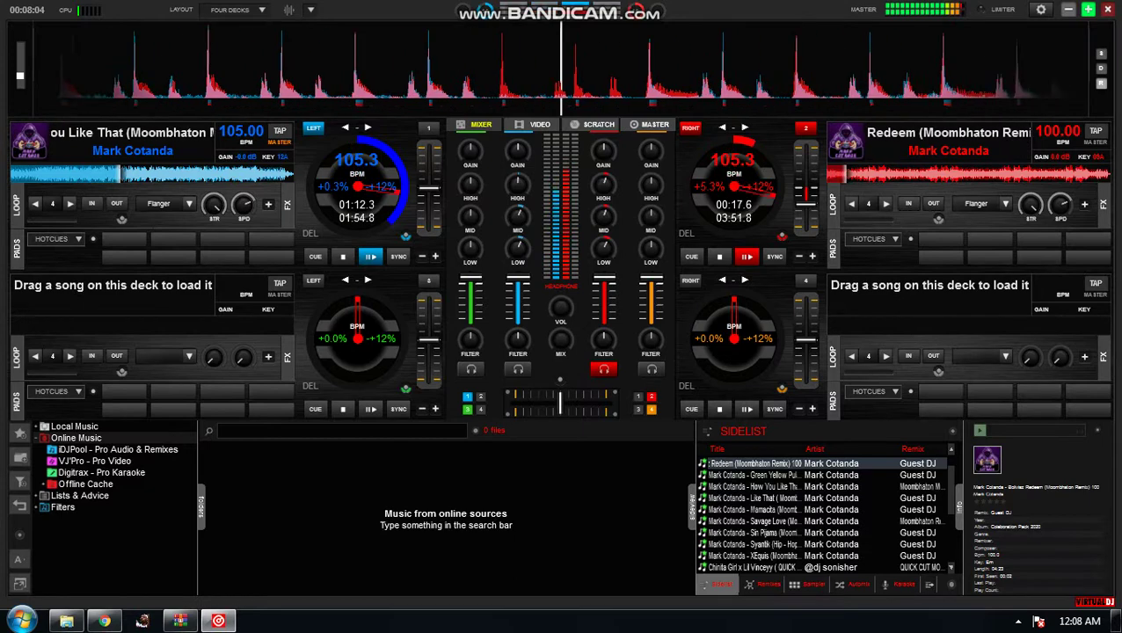
{"action": "left_click", "coordinate": [343, 256]}
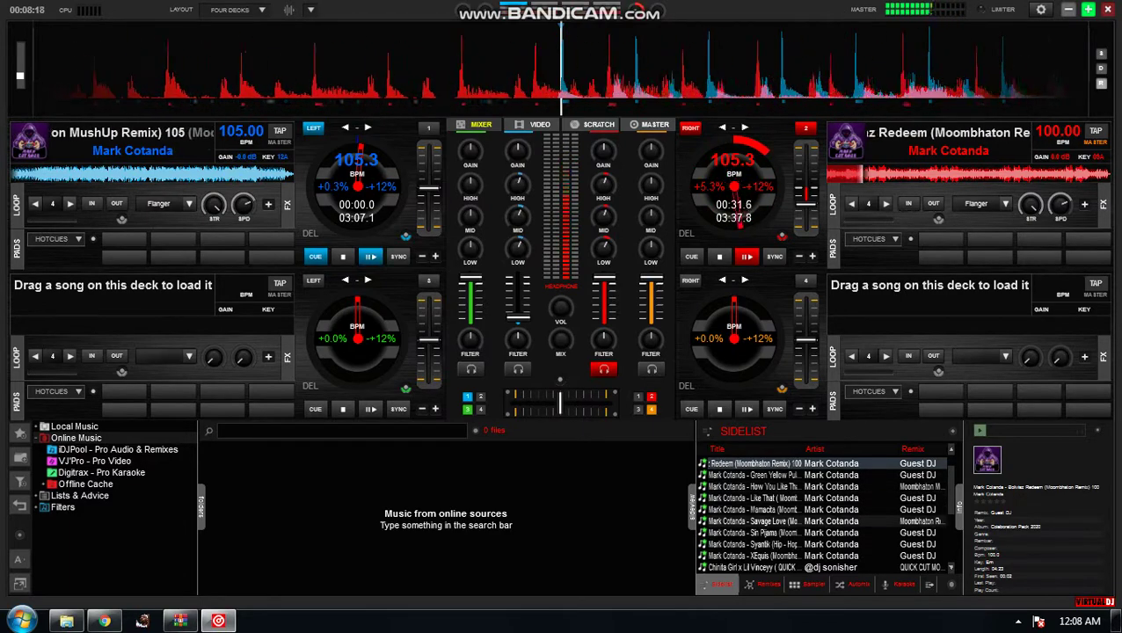
{"action": "left_click_drag", "start_coordinate": [752, 521], "coordinate": [365, 180]}
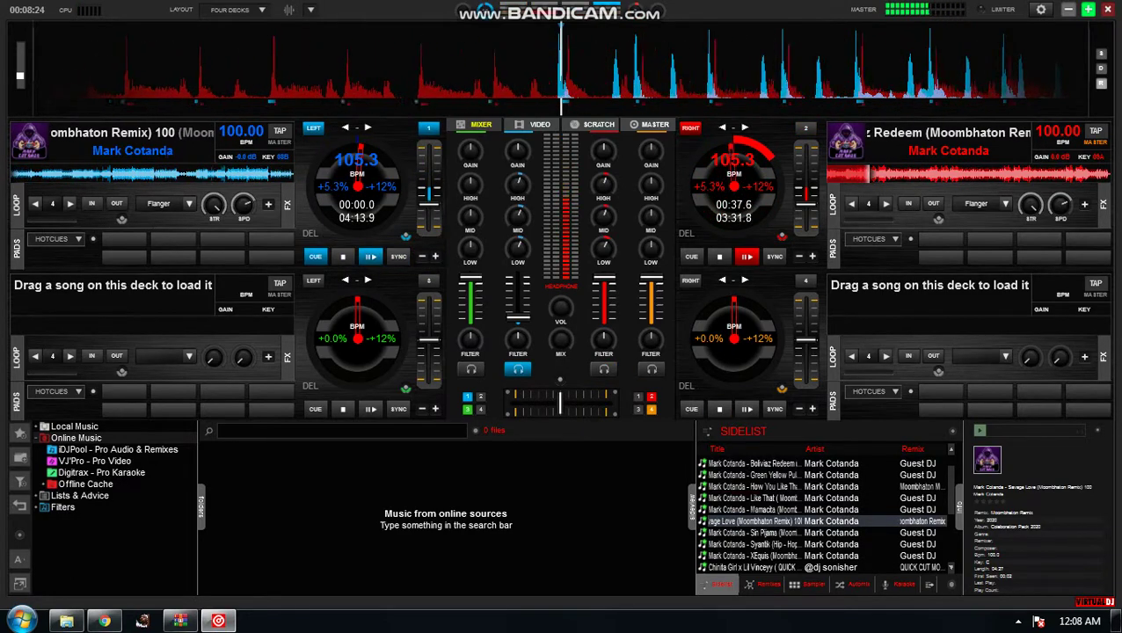
{"action": "left_click", "coordinate": [808, 584]}
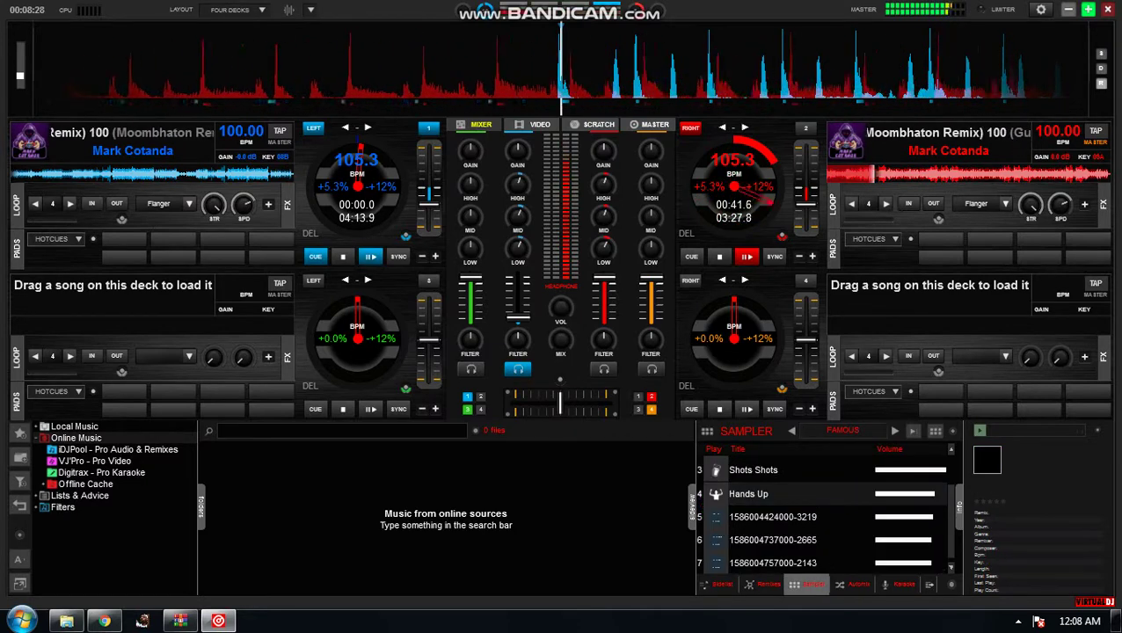
{"action": "left_click", "coordinate": [715, 516]}
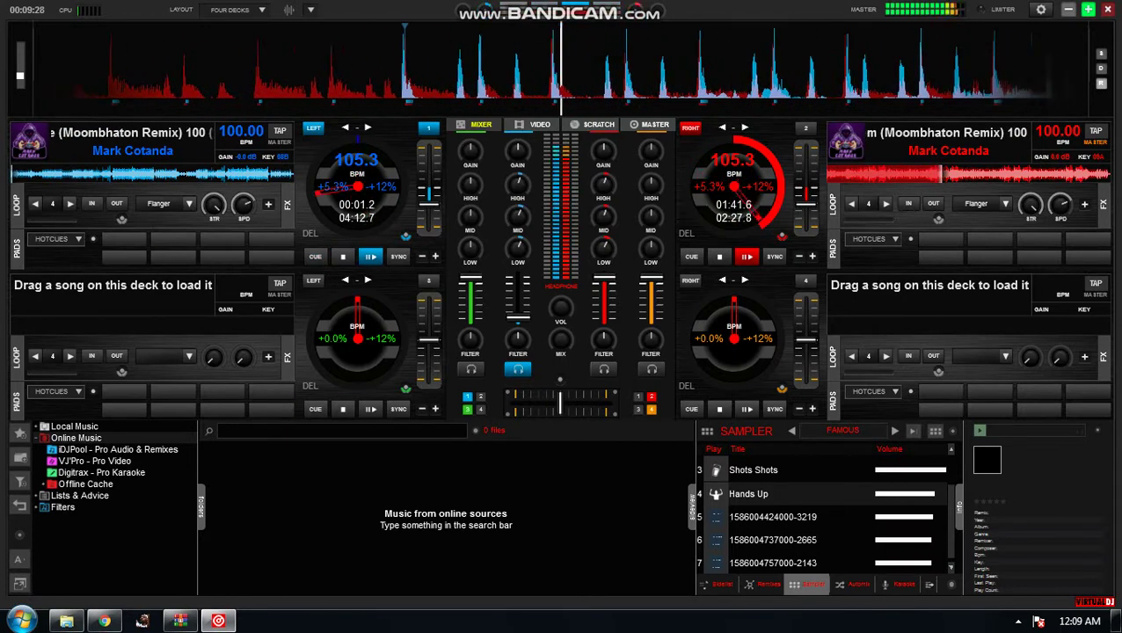
- Skip Savage Love on deck 1 ahead to just after its intro, sync it, and stop deck 2
{"action": "left_click", "coordinate": [25, 173]}
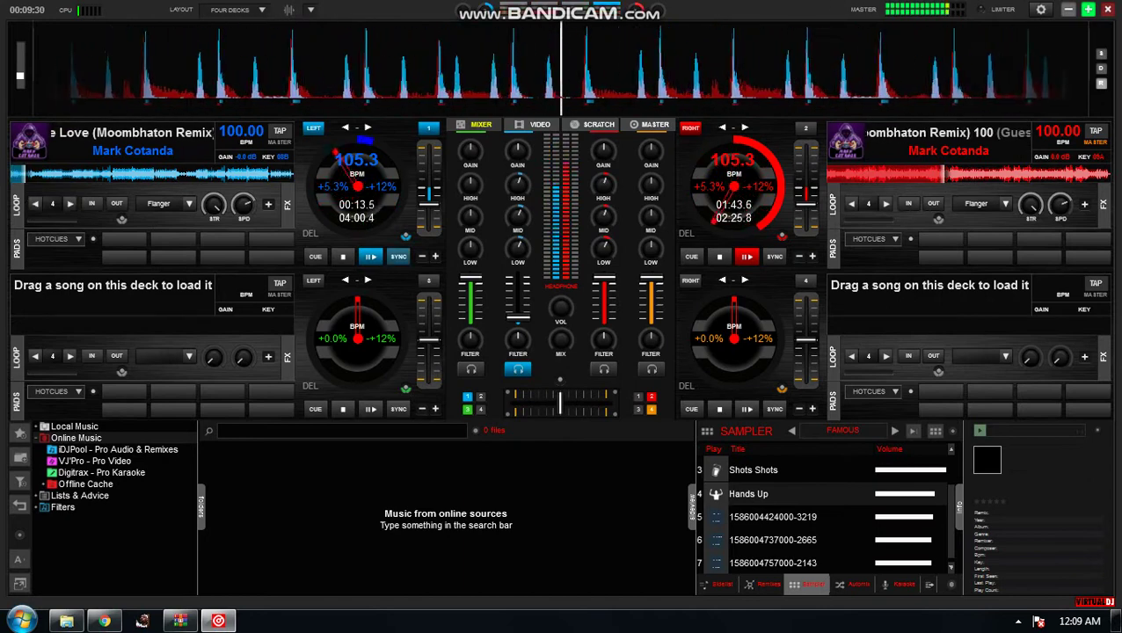
{"action": "left_click", "coordinate": [398, 256]}
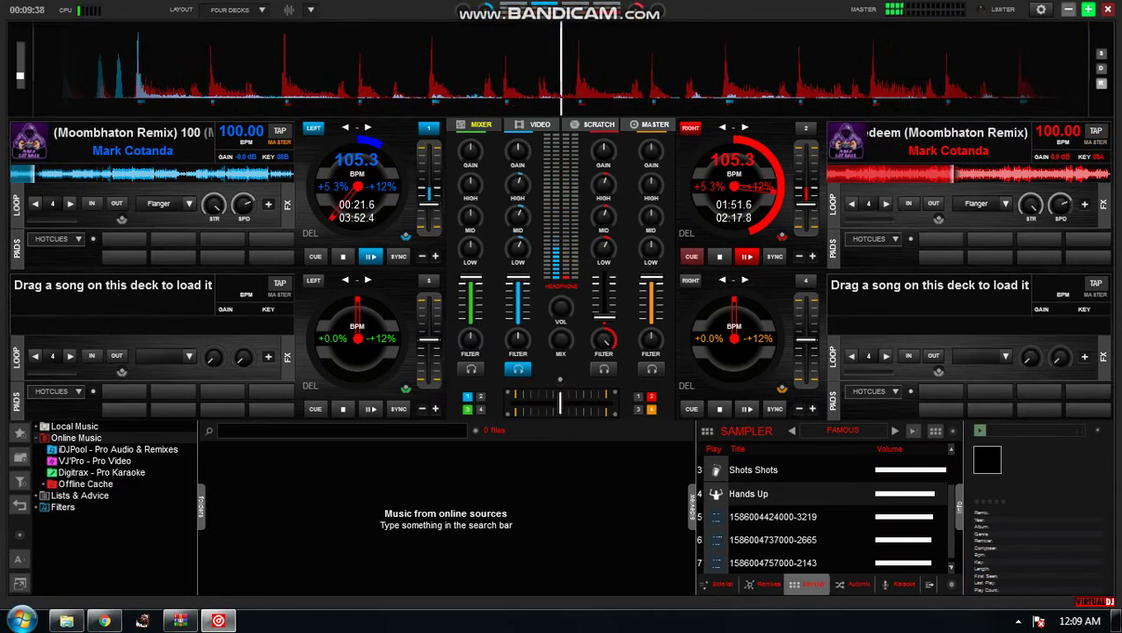
{"action": "left_click", "coordinate": [719, 256]}
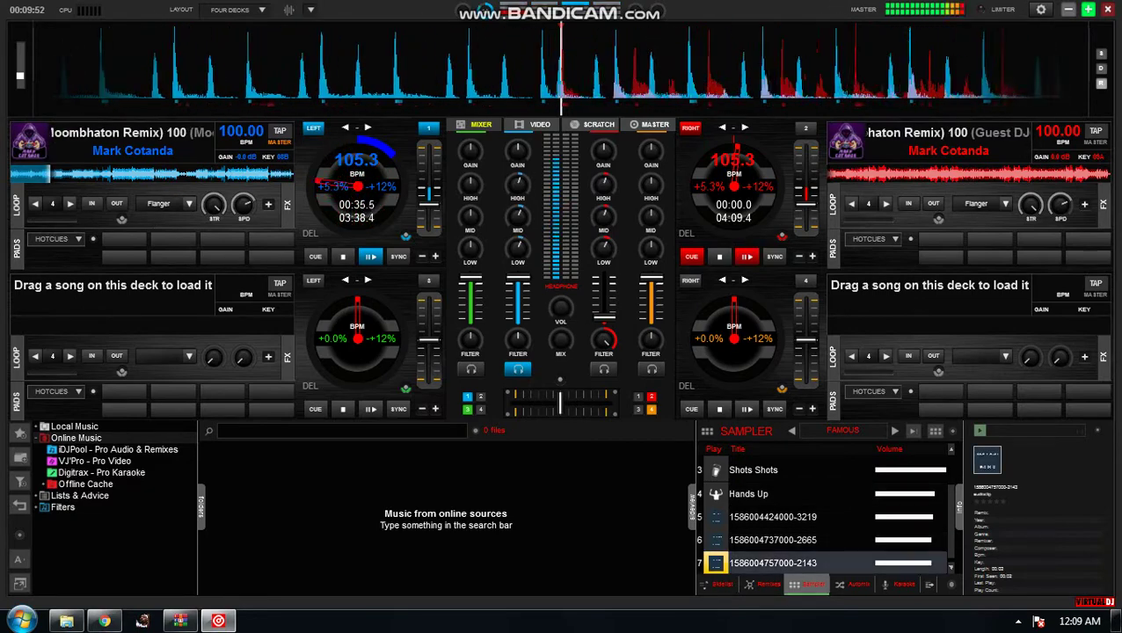
{"action": "left_click", "coordinate": [720, 585]}
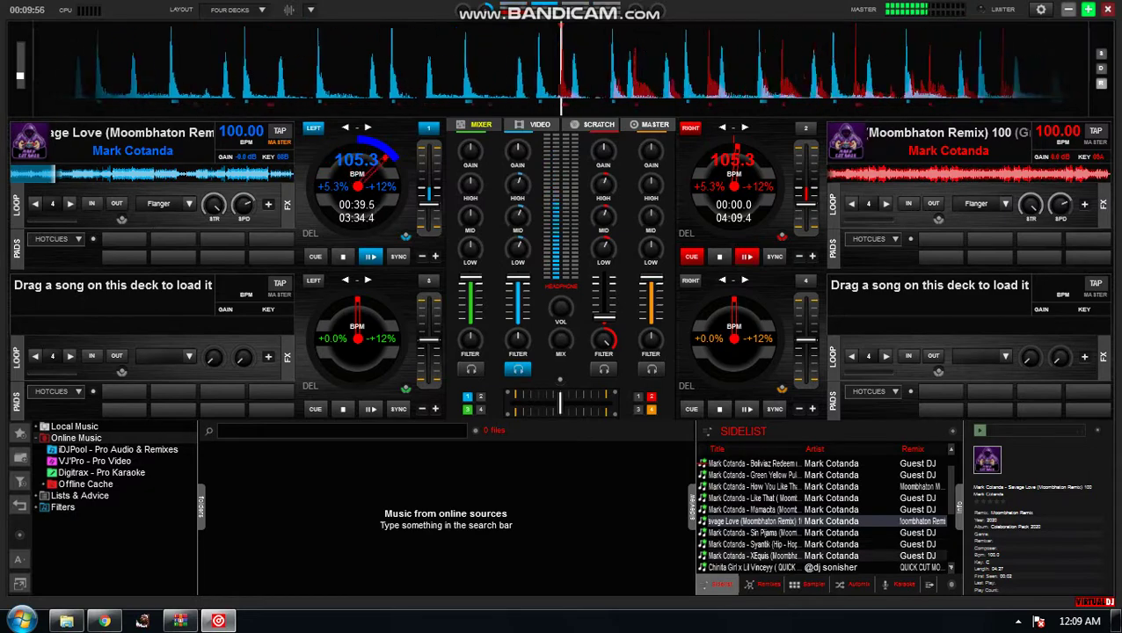
{"action": "left_click", "coordinate": [811, 584]}
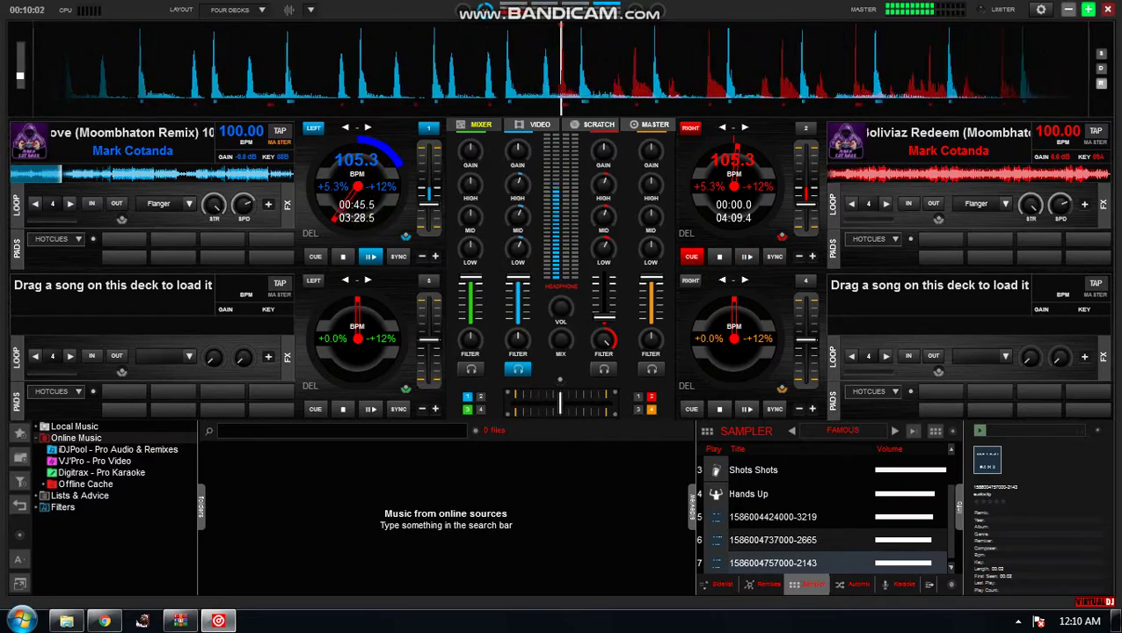
{"action": "left_click", "coordinate": [715, 540]}
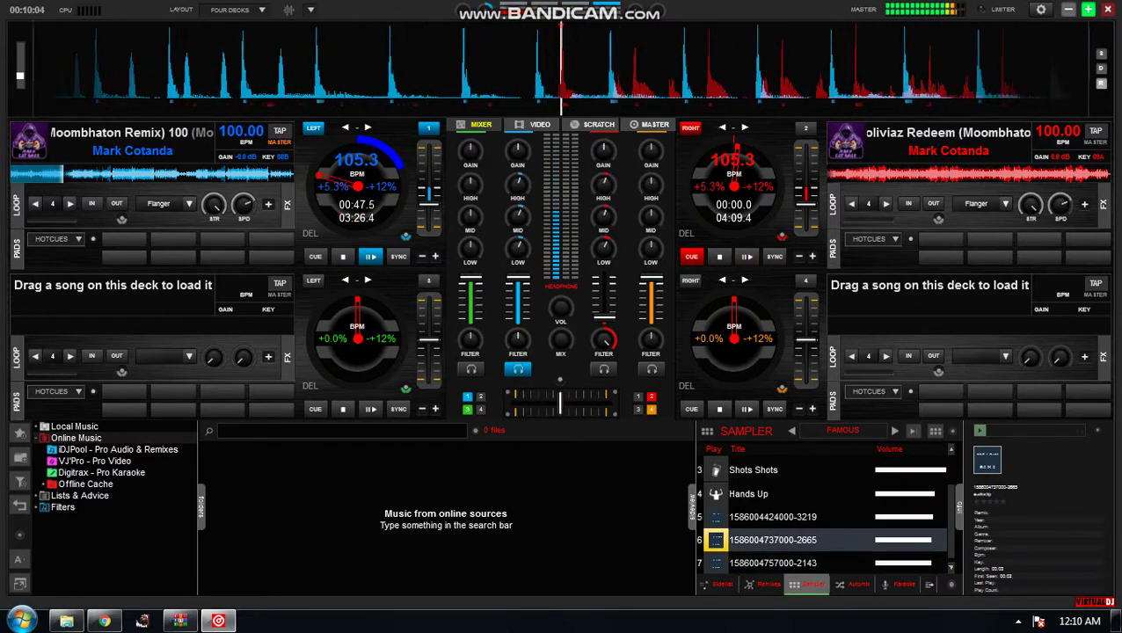
- Load the Chinita Girl x Lil Vinceyy quick cut from the sidelist onto deck 4 and dismiss the Auto Match Key notice
{"action": "left_click", "coordinate": [722, 583]}
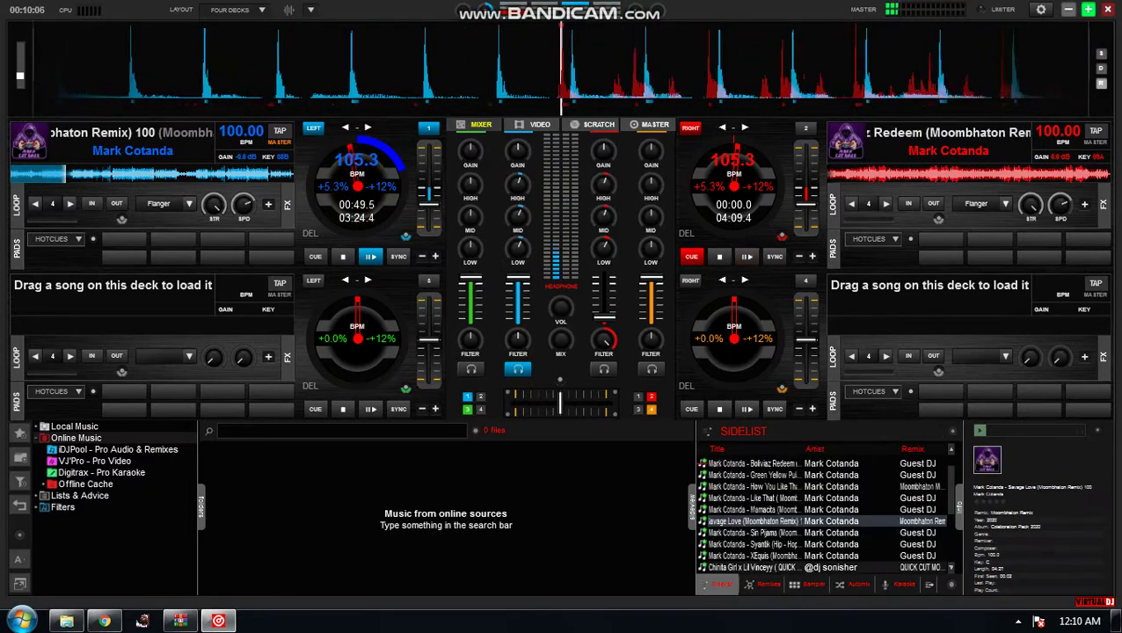
{"action": "scroll", "coordinate": [827, 515], "scroll_direction": "down", "scroll_amount": 1}
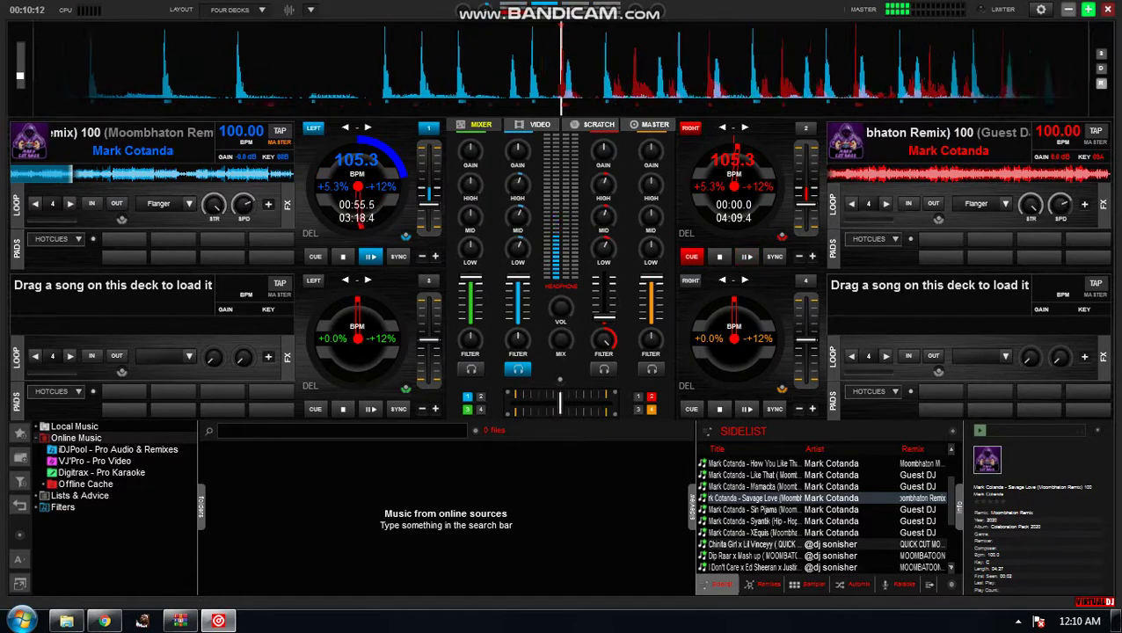
{"action": "left_click_drag", "start_coordinate": [782, 544], "coordinate": [699, 325]}
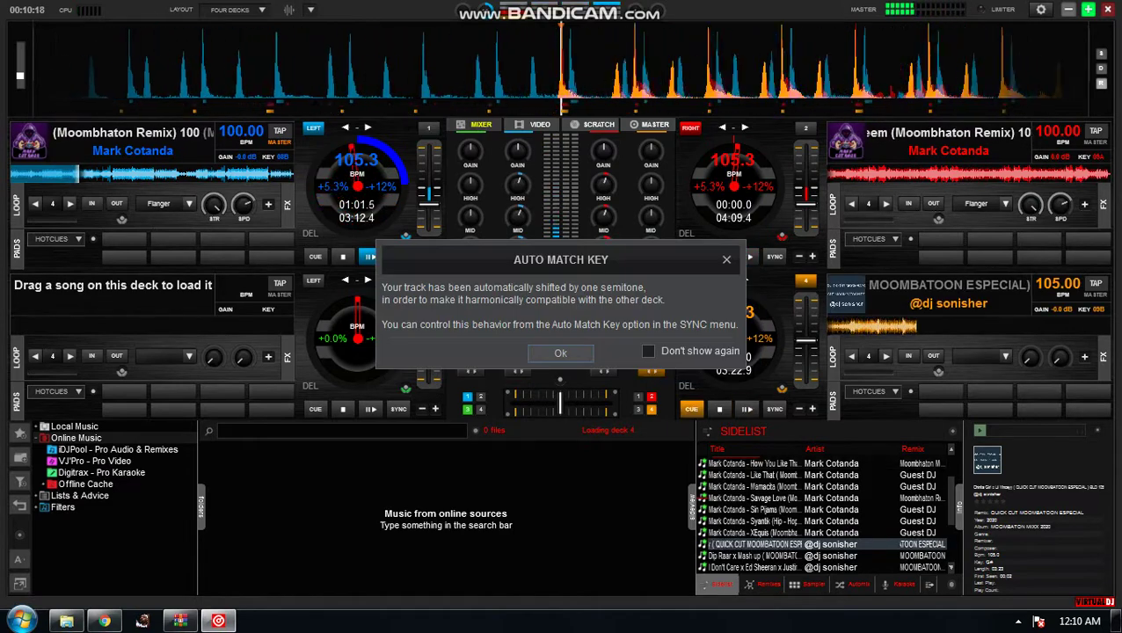
{"action": "key", "text": "Return"}
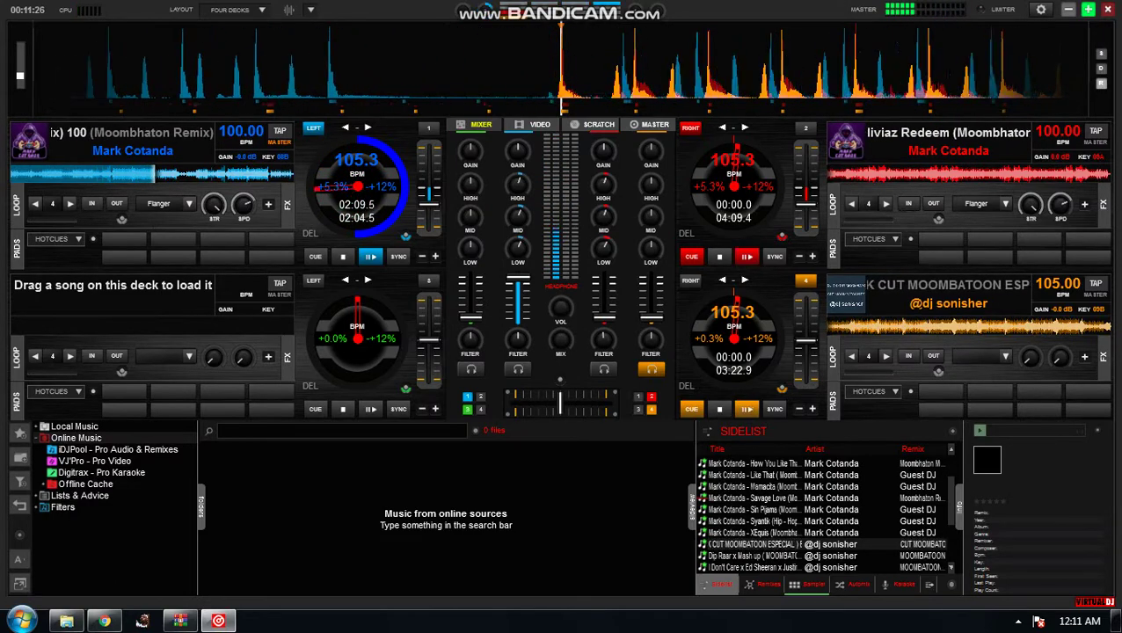
- Preview the opening of the deck 4 track against deck 1 by repeatedly starting and stopping it, and return it to its cue point
{"action": "key", "text": "space"}
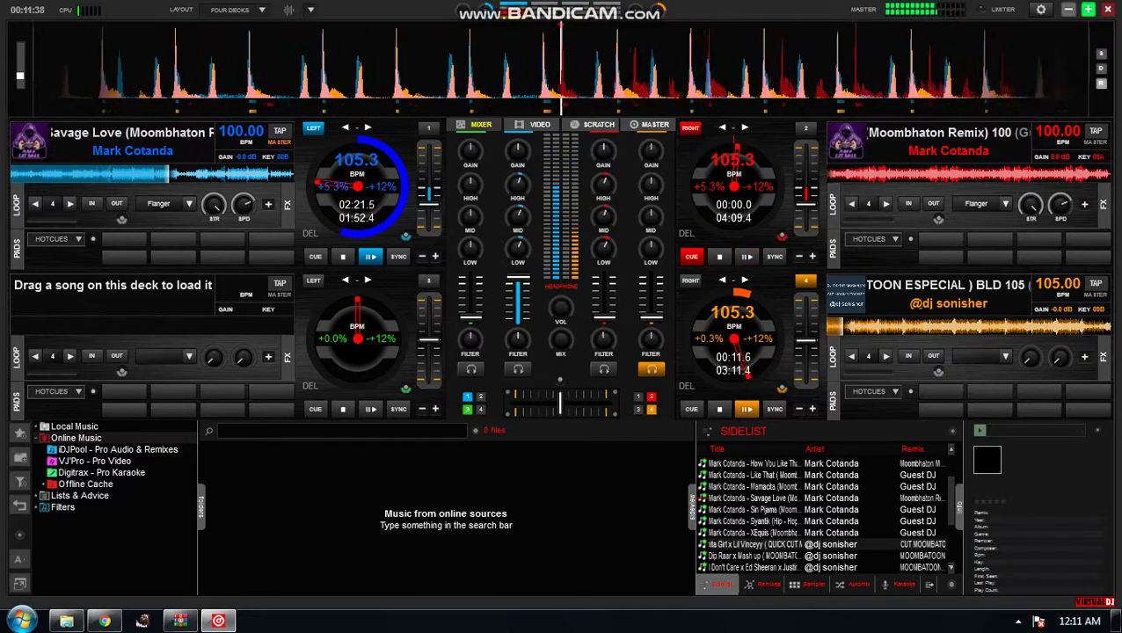
{"action": "key", "text": "space"}
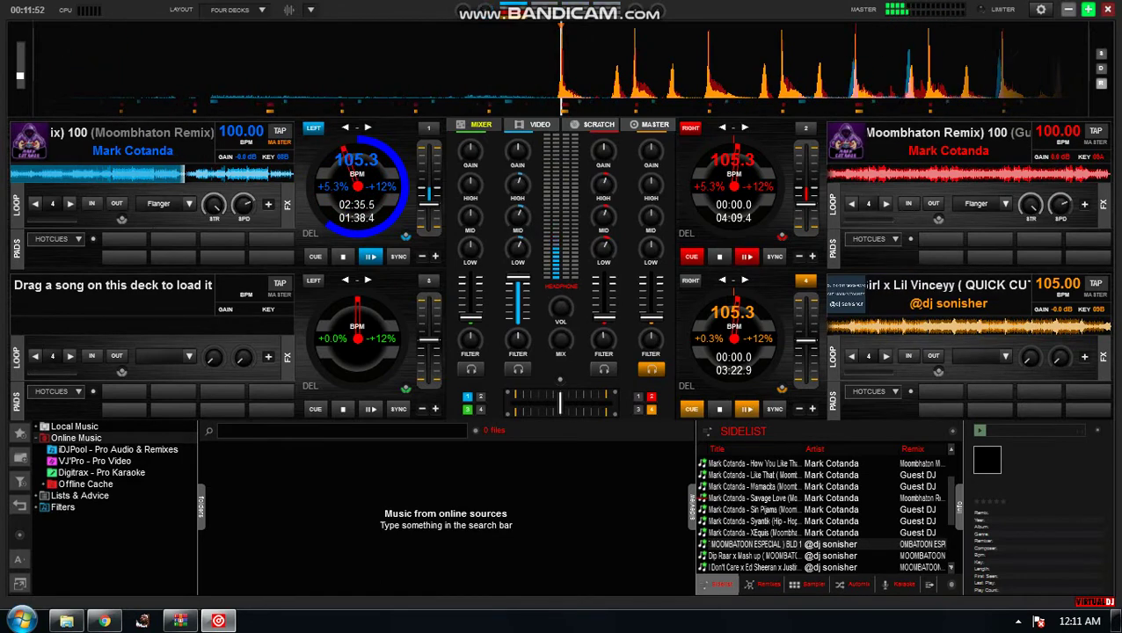
{"action": "key", "text": "space"}
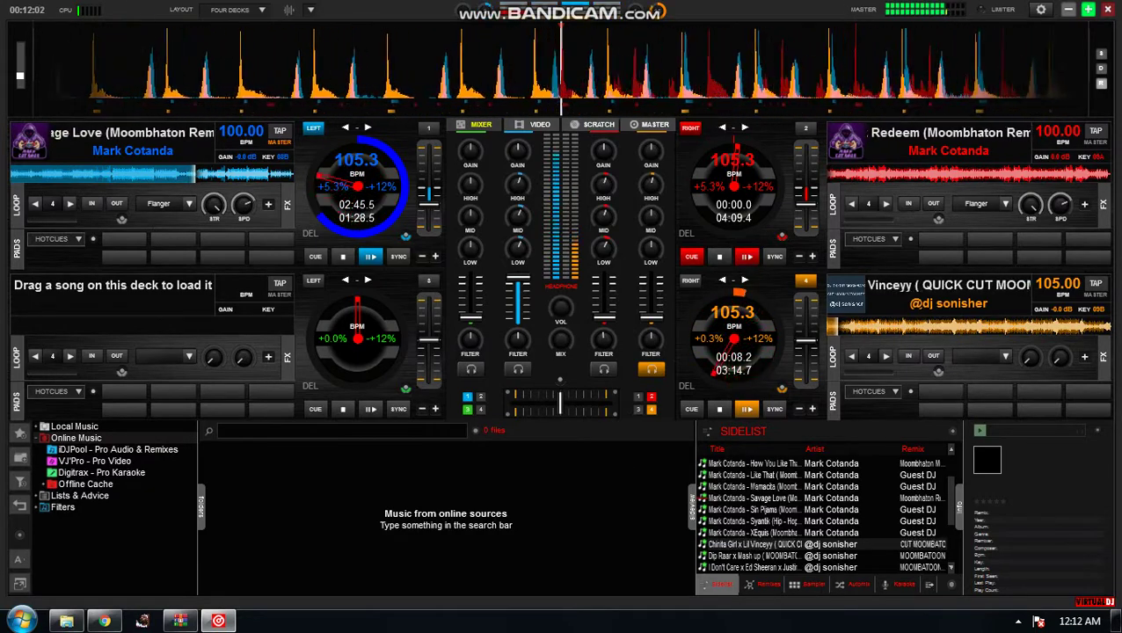
{"action": "key", "text": "space"}
{"action": "key", "text": "space"}
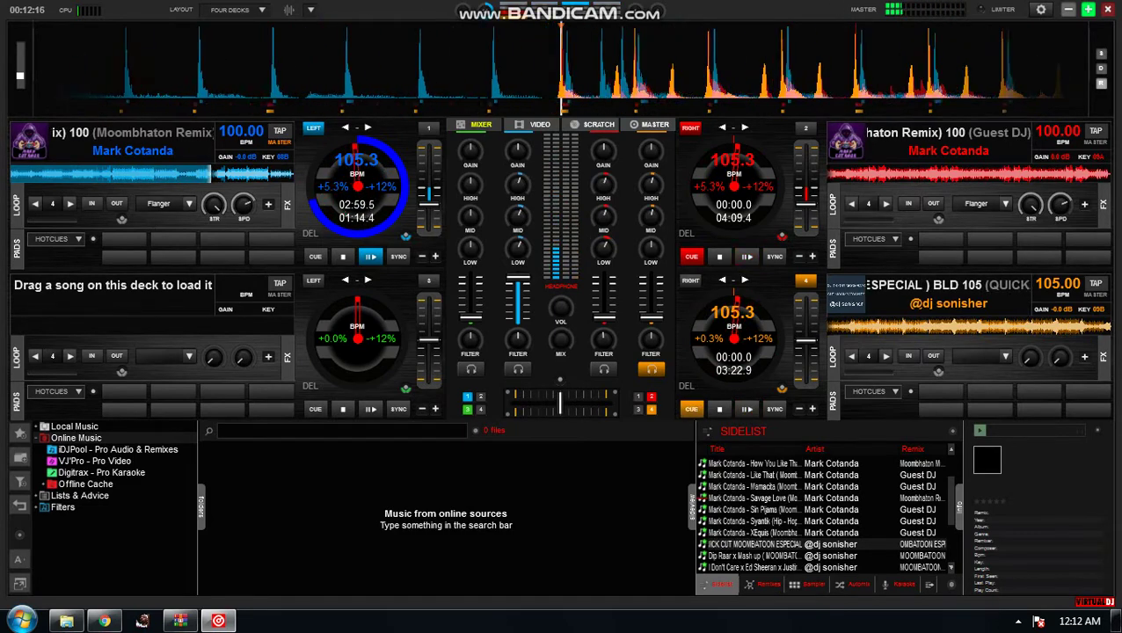
{"action": "key", "text": "space"}
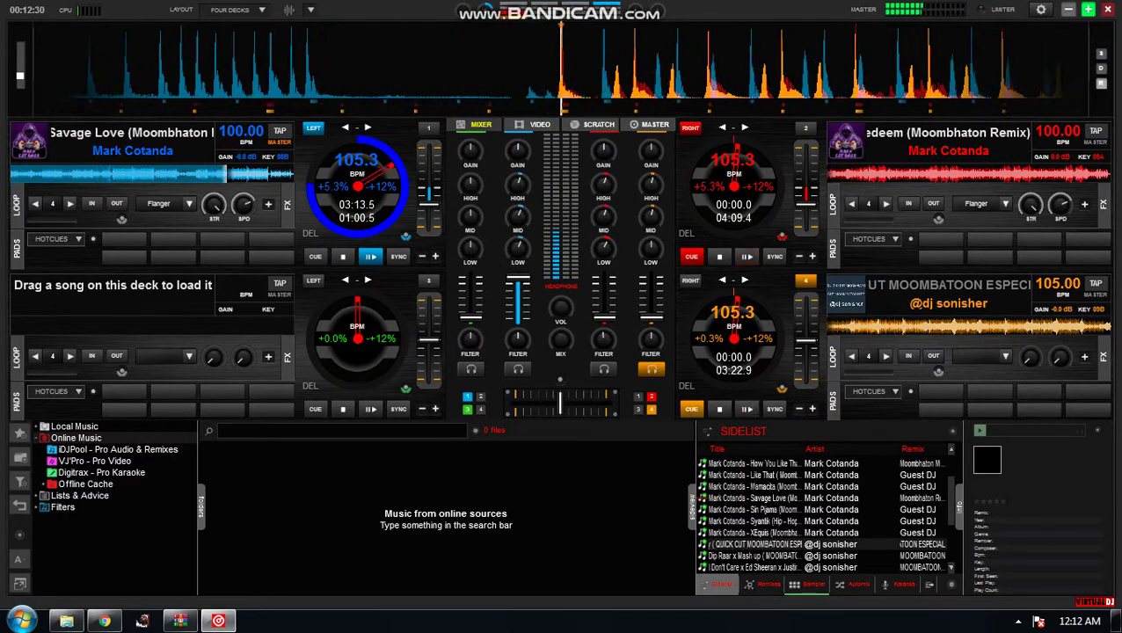
{"action": "key", "text": "space"}
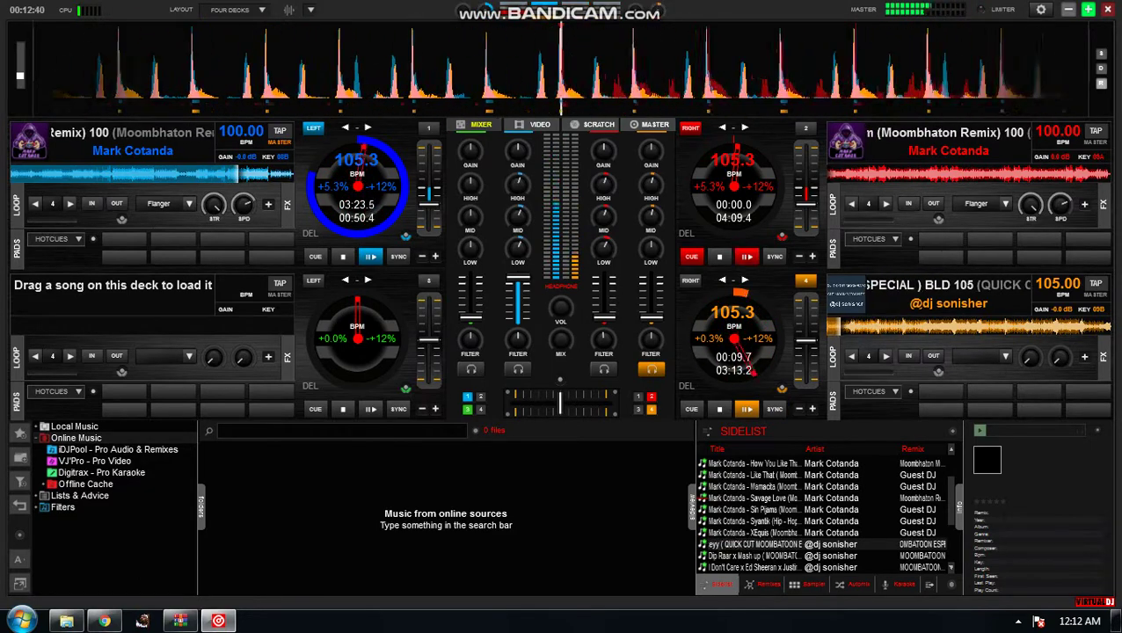
{"action": "left_click", "coordinate": [691, 408]}
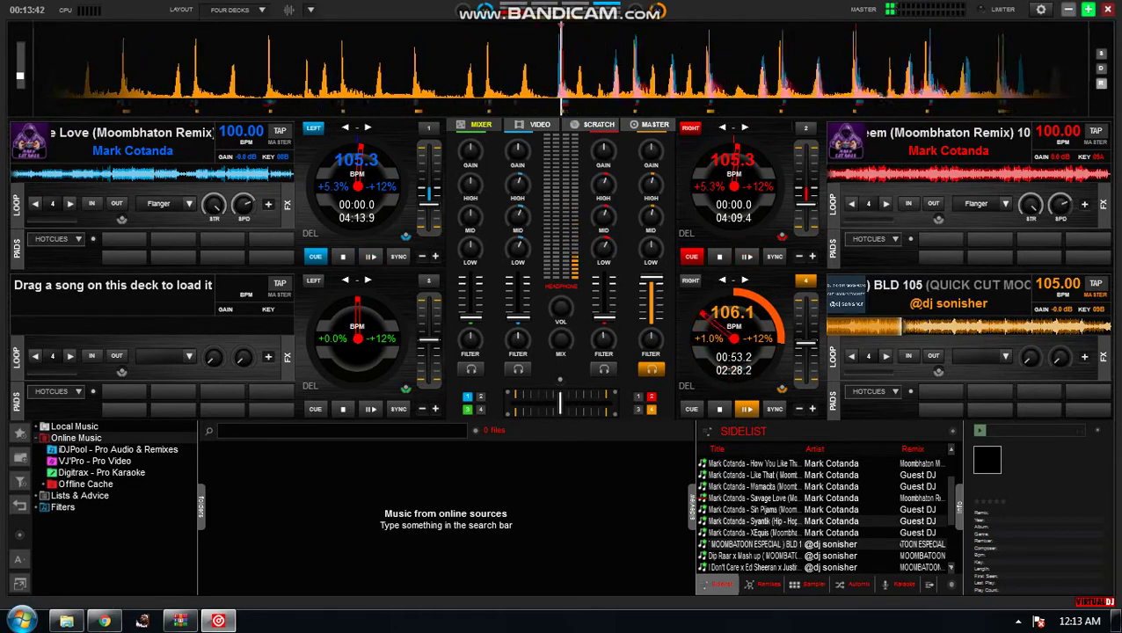
- Load Pilipina x Karencitta (REDRUM MASAMOOMBATOON) from the sidelist onto deck 3 and start playing it
{"action": "scroll", "coordinate": [826, 514], "scroll_direction": "down", "scroll_amount": 1}
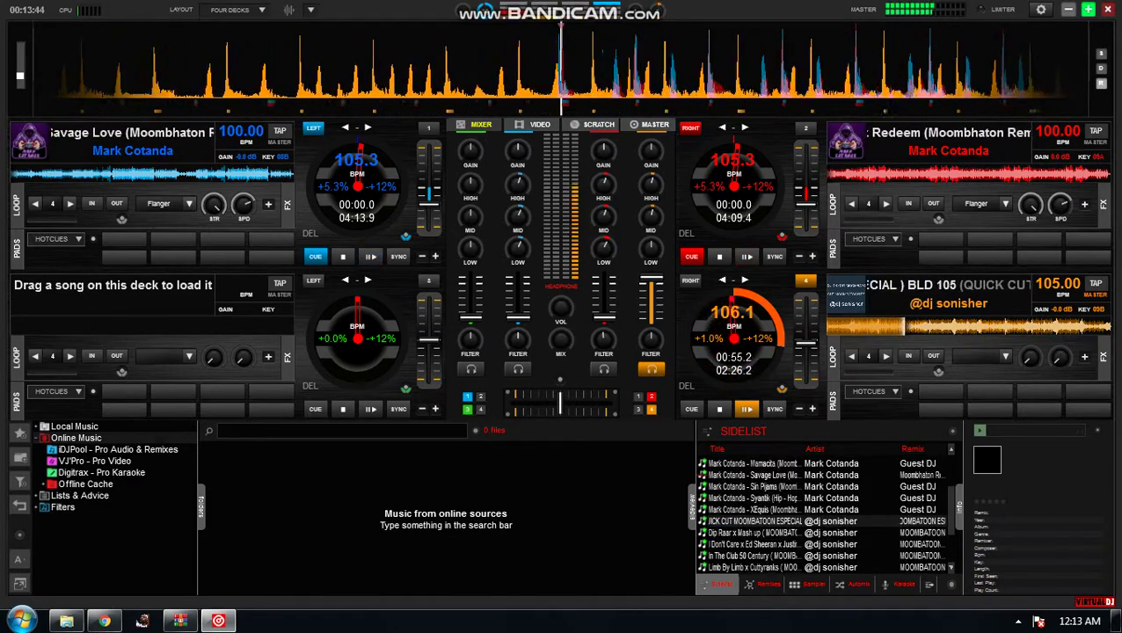
{"action": "scroll", "coordinate": [826, 514], "scroll_direction": "down", "scroll_amount": 3}
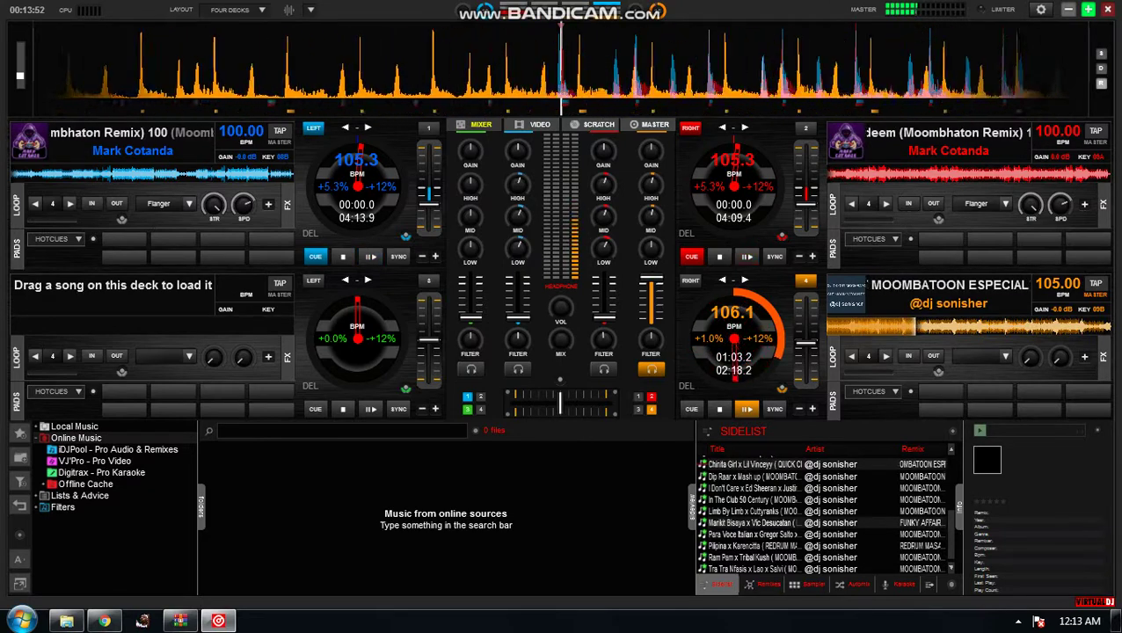
{"action": "left_click_drag", "start_coordinate": [756, 545], "coordinate": [362, 215]}
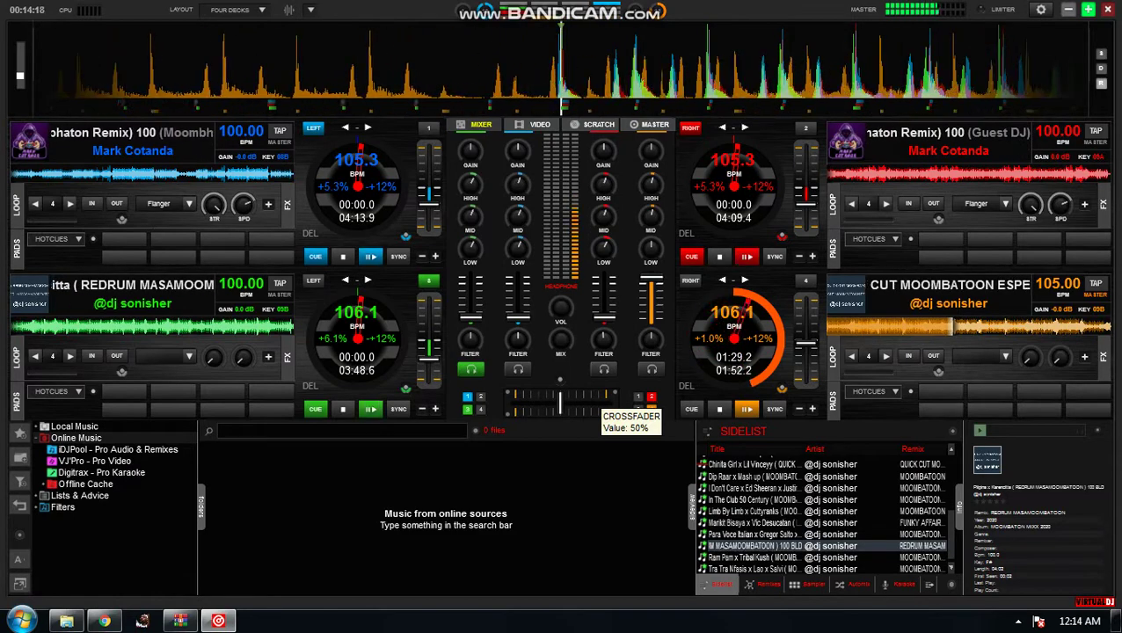
{"action": "key", "text": "space"}
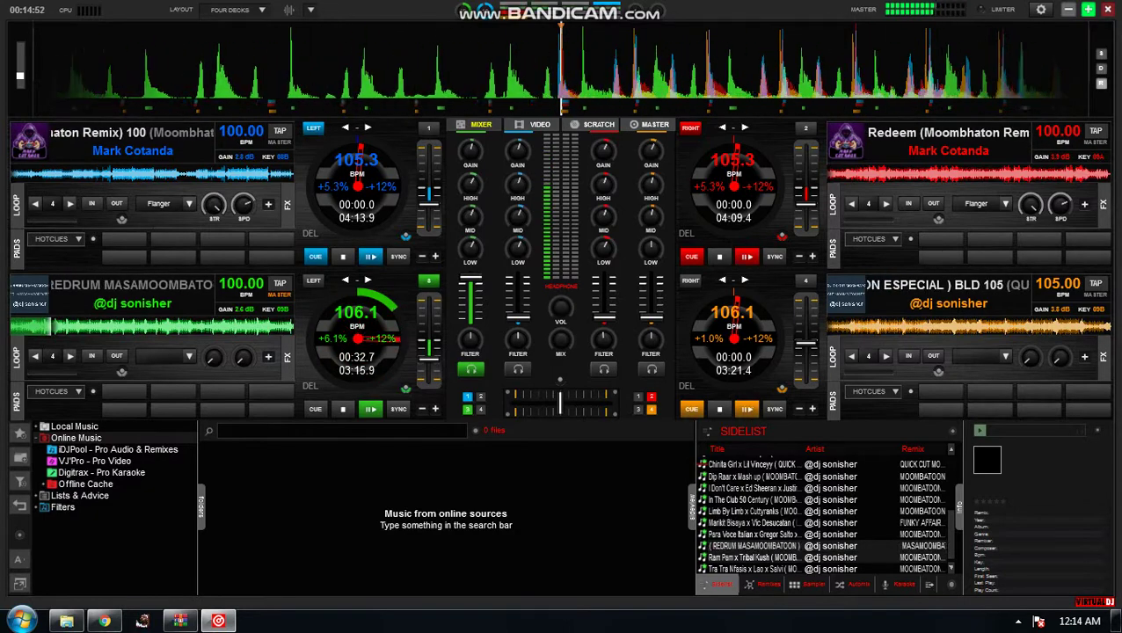
- Load the 102 BPM Syantik (Hip - Hop Trans - Moombahton) track from the sidelist onto deck 2
{"action": "scroll", "coordinate": [825, 514], "scroll_direction": "up", "scroll_amount": 1}
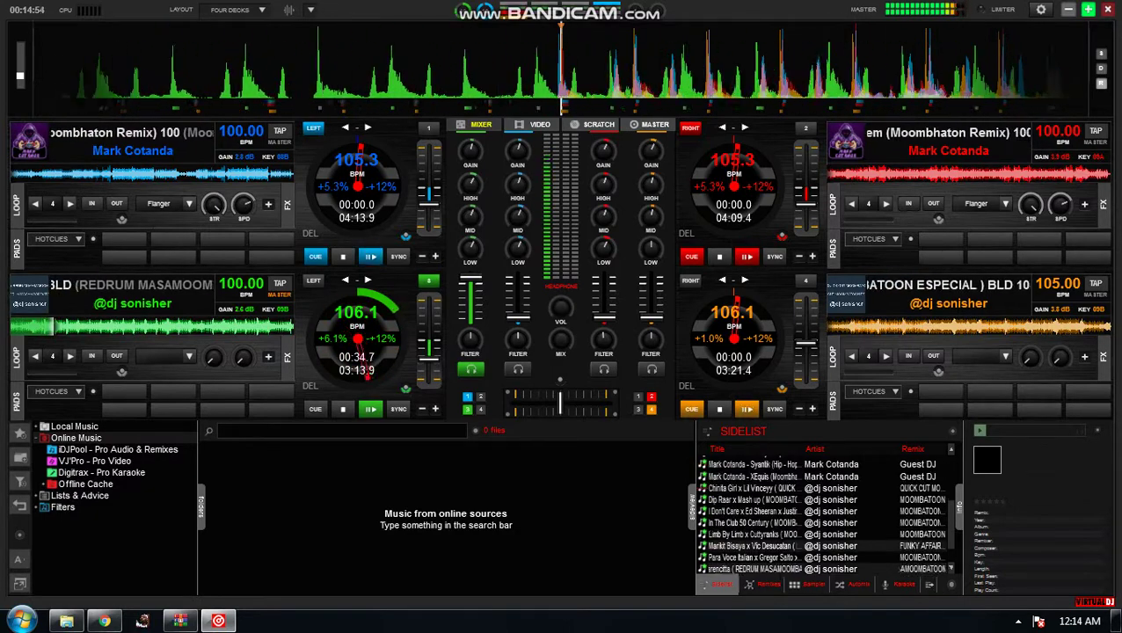
{"action": "scroll", "coordinate": [826, 516], "scroll_direction": "up", "scroll_amount": 2}
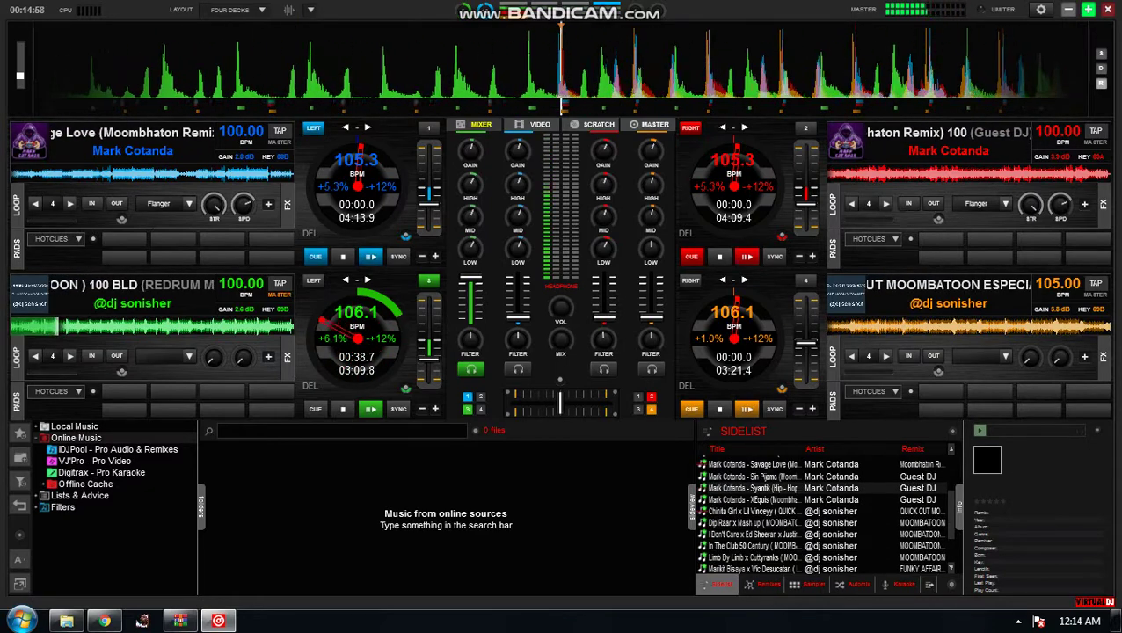
{"action": "left_click_drag", "start_coordinate": [751, 488], "coordinate": [744, 211]}
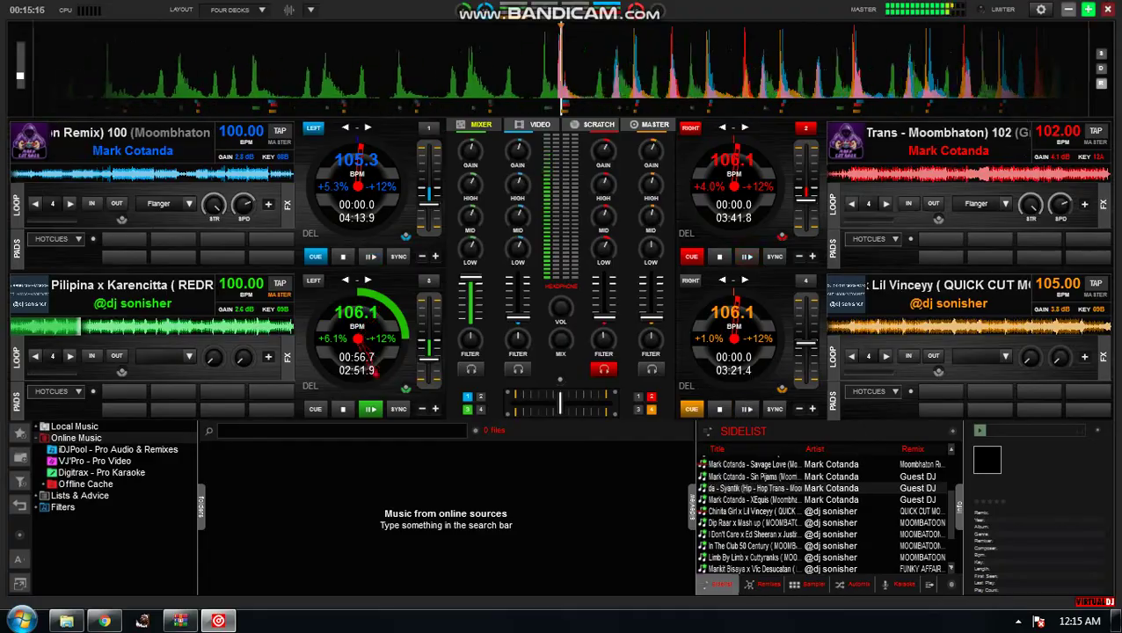
{"action": "key", "text": "super+d"}
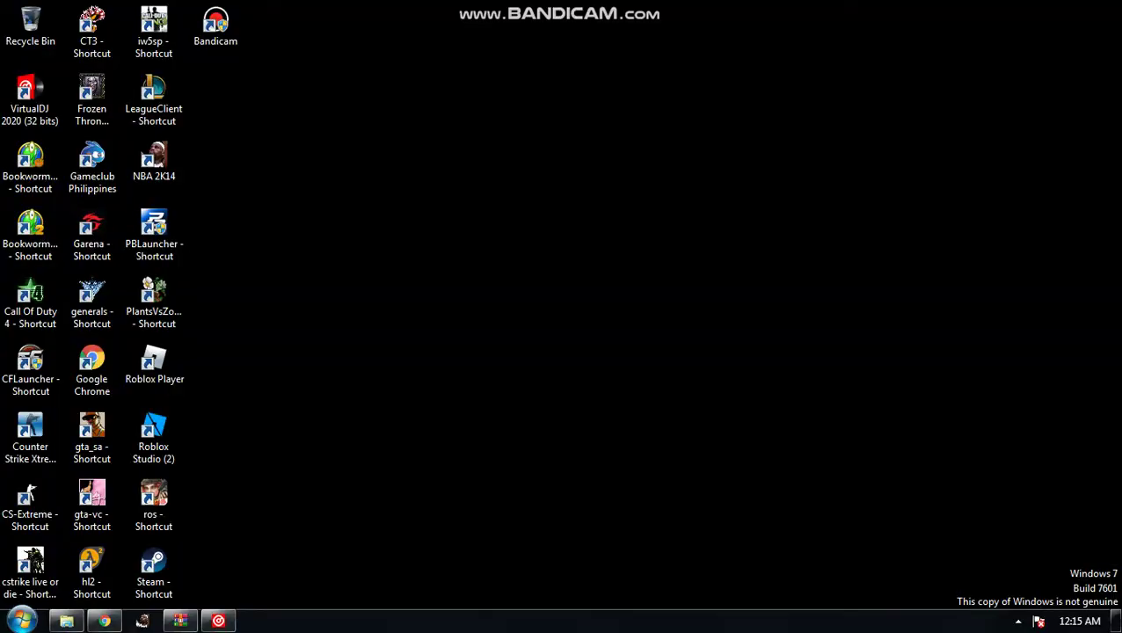
{"action": "left_click", "coordinate": [218, 620]}
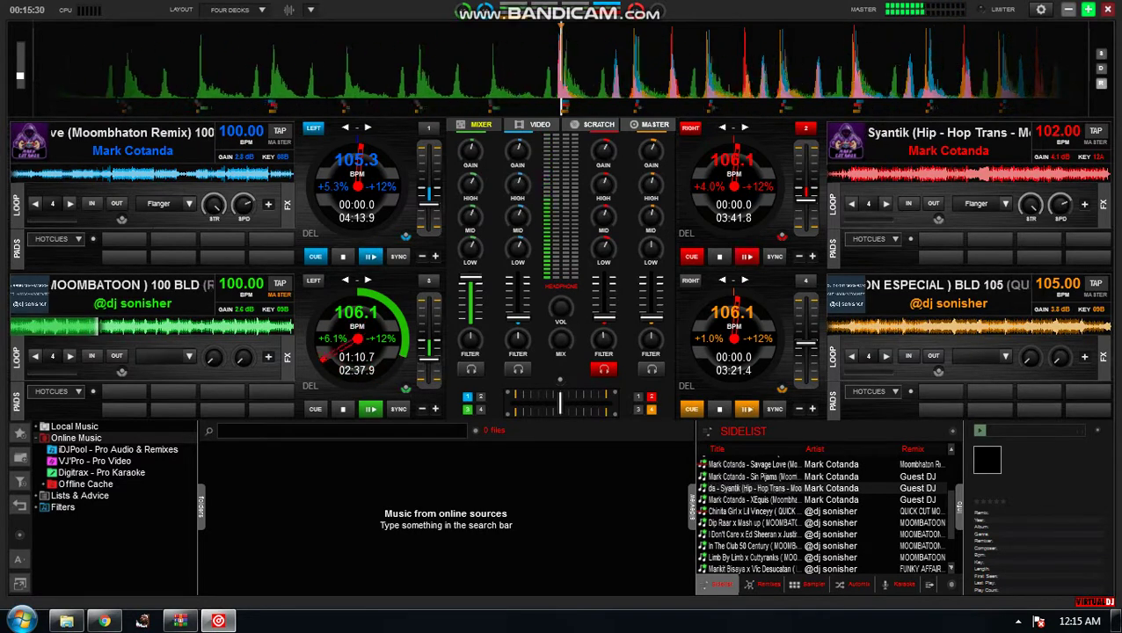
- Preview the opening of the Syantik track on deck 2 against deck 3 with its channel volume fully down, and return it to its cue point
{"action": "key", "text": "space"}
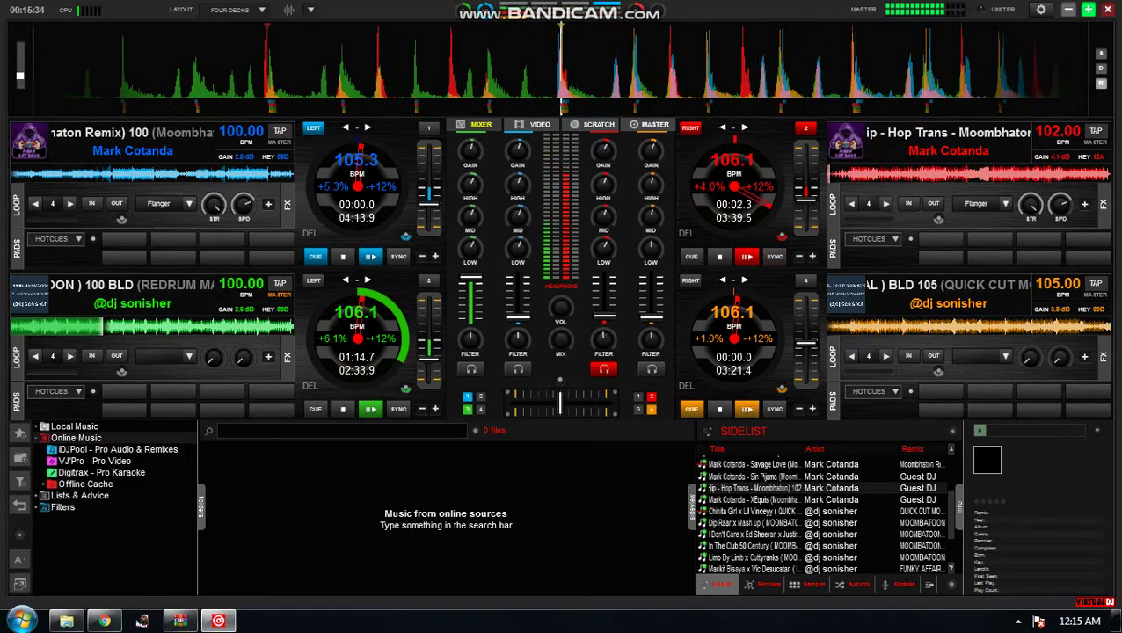
{"action": "left_click_drag", "start_coordinate": [603, 313], "coordinate": [603, 318]}
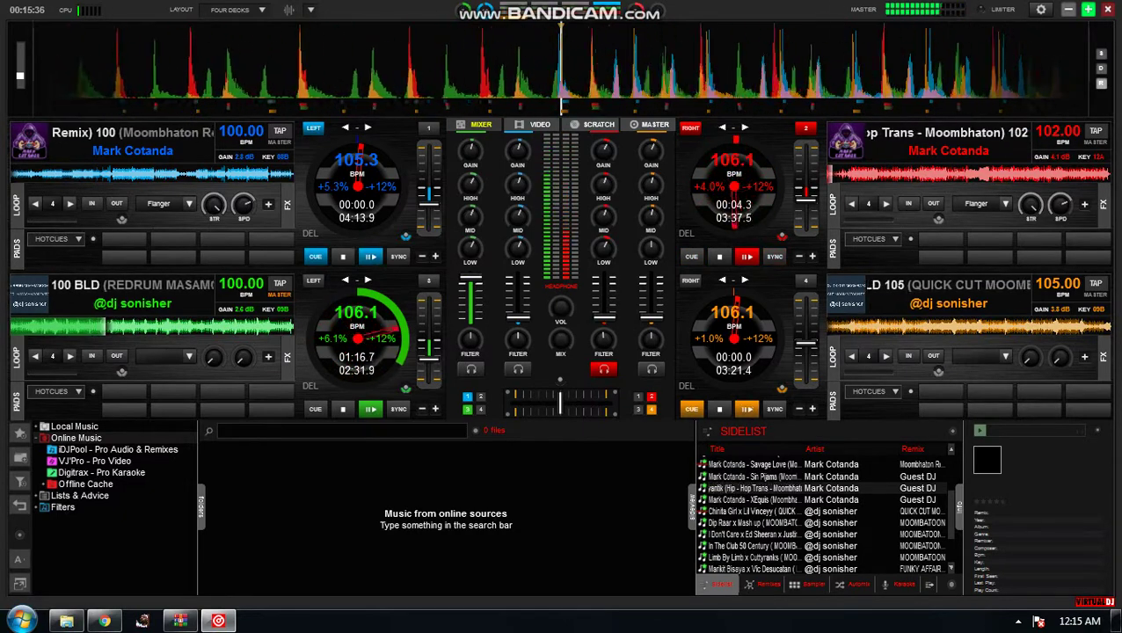
{"action": "key", "text": "space"}
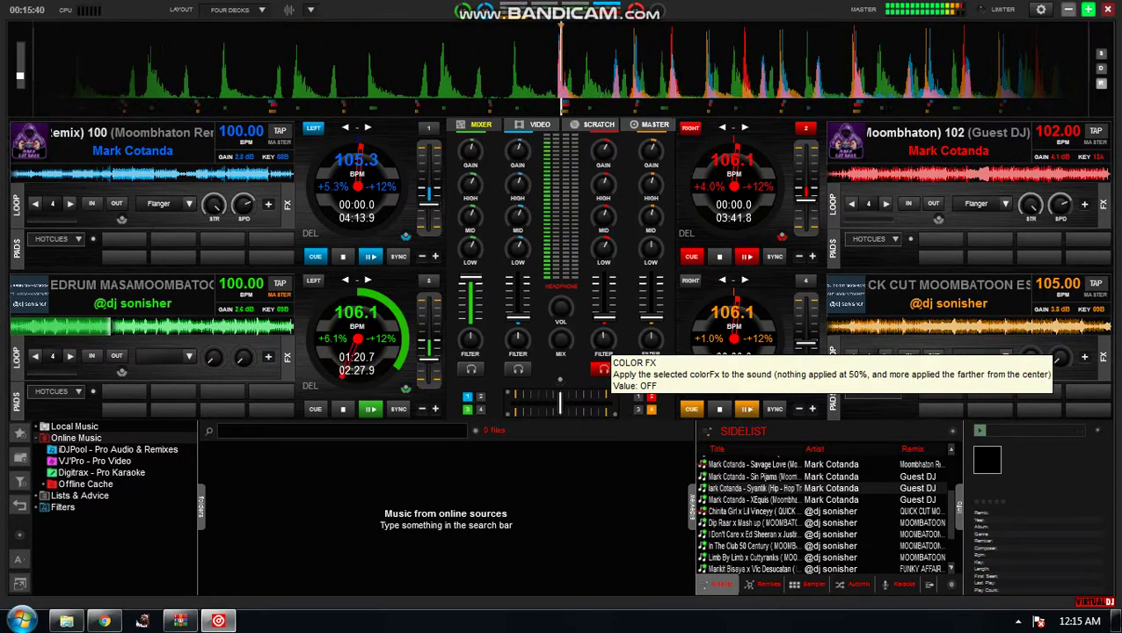
{"action": "key", "text": "space"}
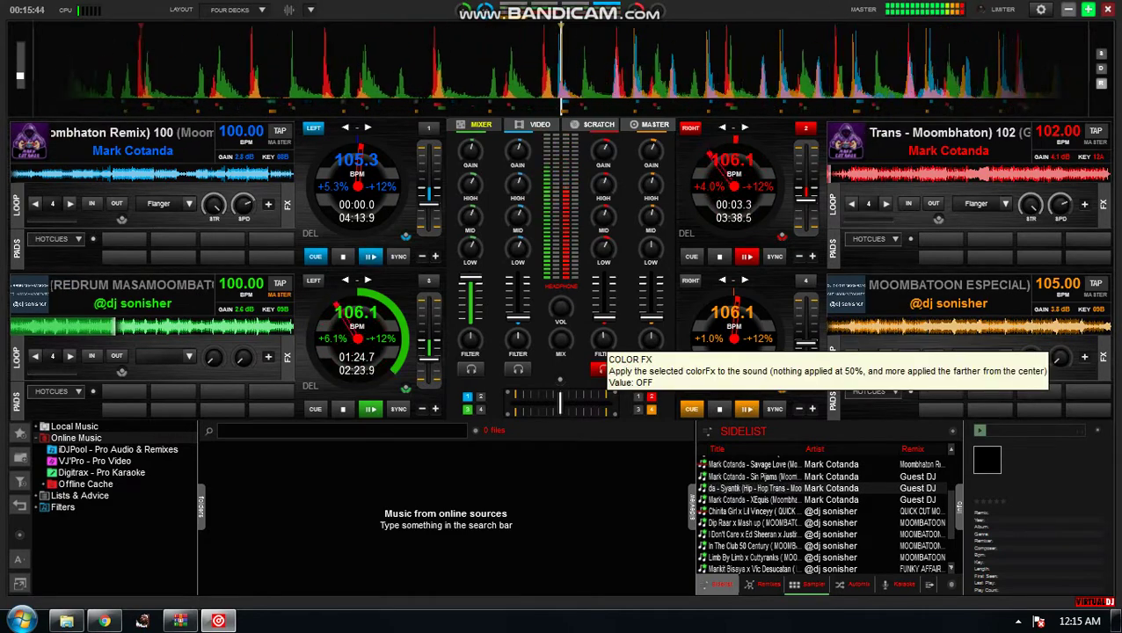
{"action": "key", "text": "space"}
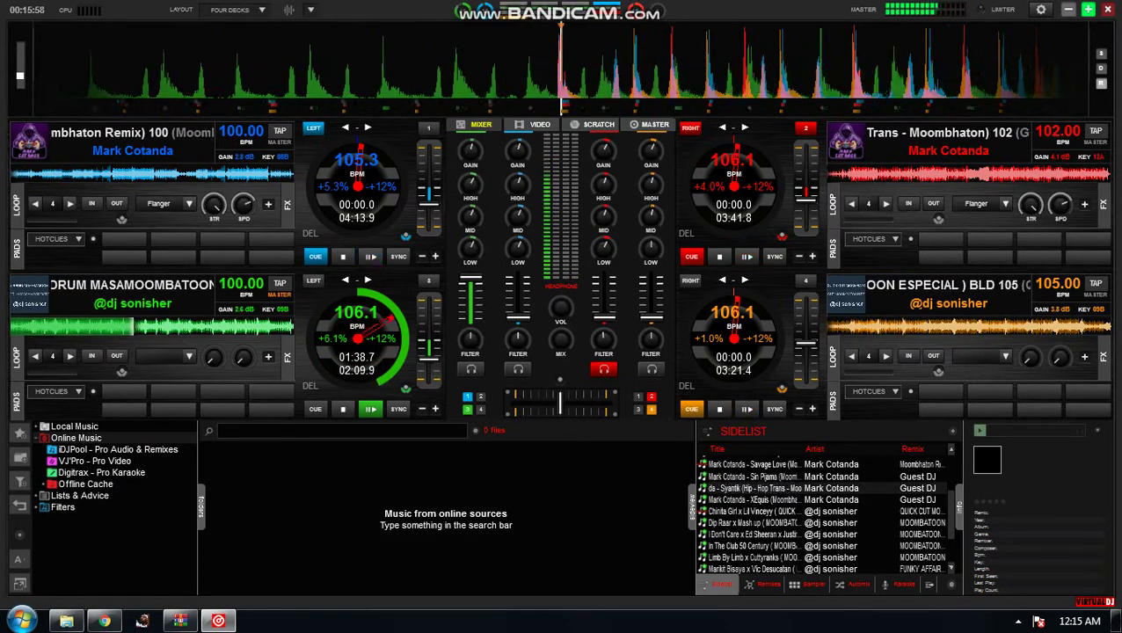
- Start the Syantik track on deck 2, bring its channel volume to full, and fade out and stop deck 3
{"action": "key", "text": "space"}
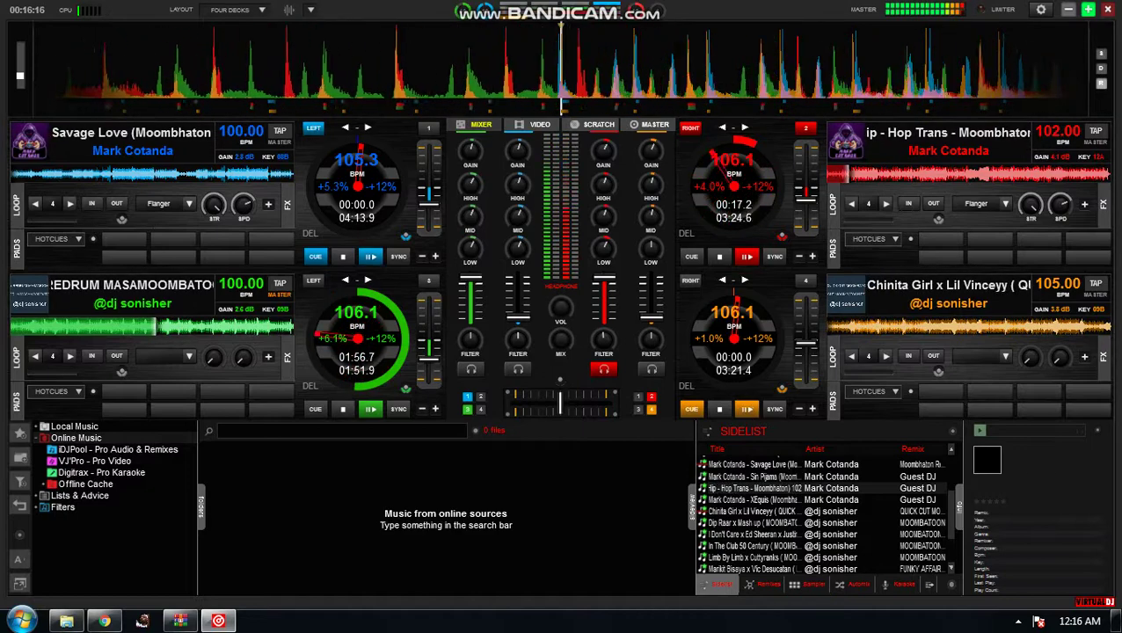
{"action": "key", "text": "space"}
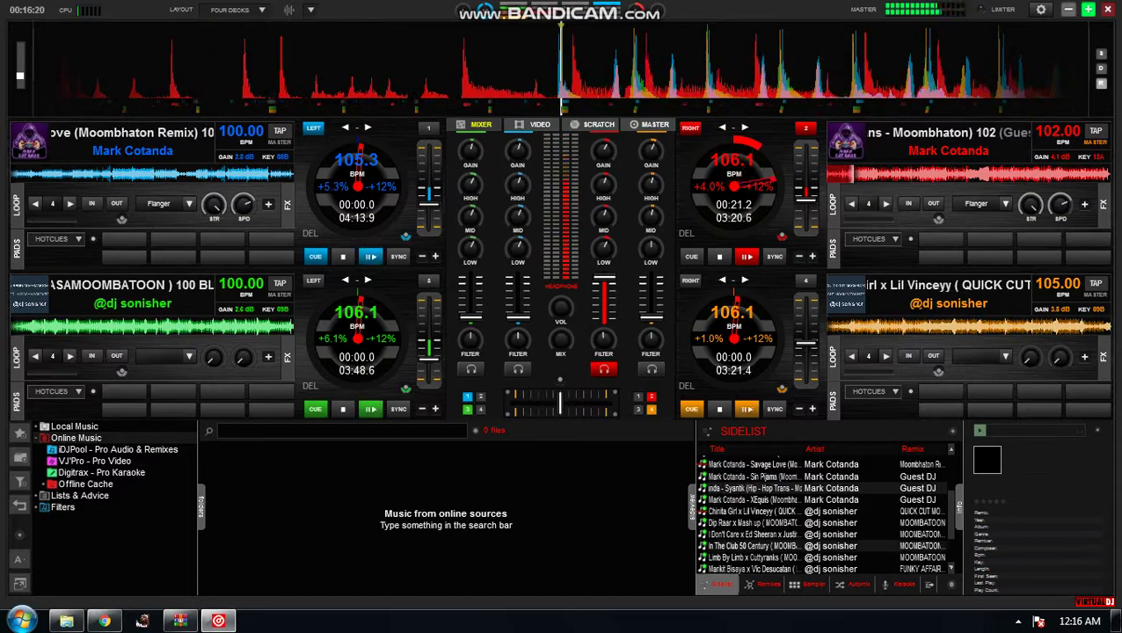
- Load the 105 BPM Limb By Limb x Cuttyranks (MOOMBATOON HYPE) track from the sidelist onto deck 1
{"action": "scroll", "coordinate": [823, 534], "scroll_direction": "up", "scroll_amount": 2}
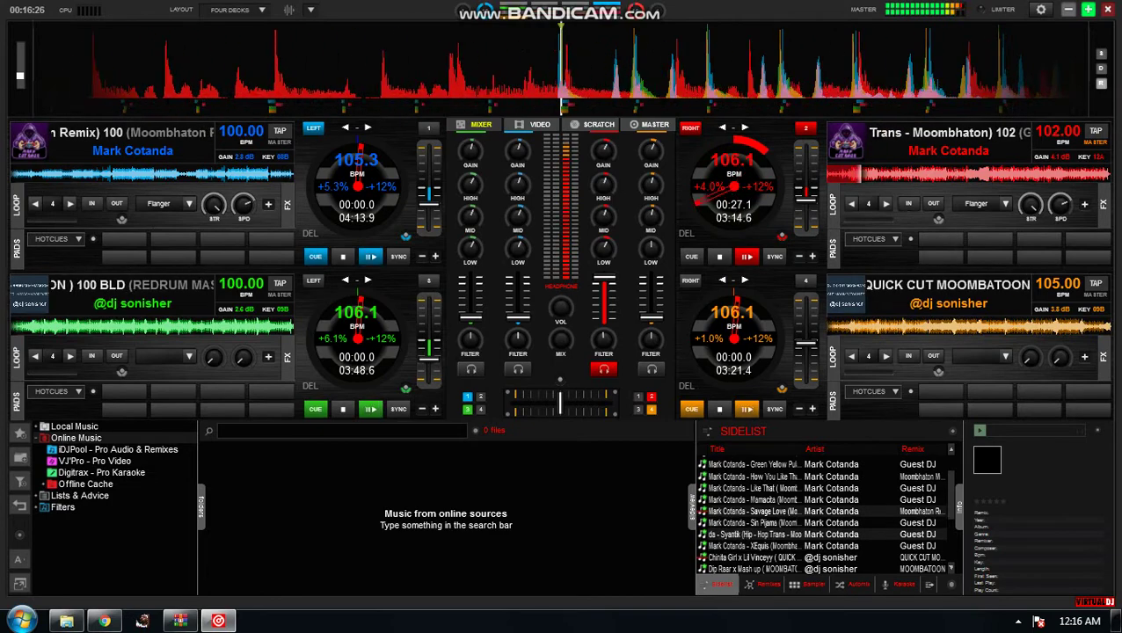
{"action": "scroll", "coordinate": [826, 514], "scroll_direction": "up", "scroll_amount": 1}
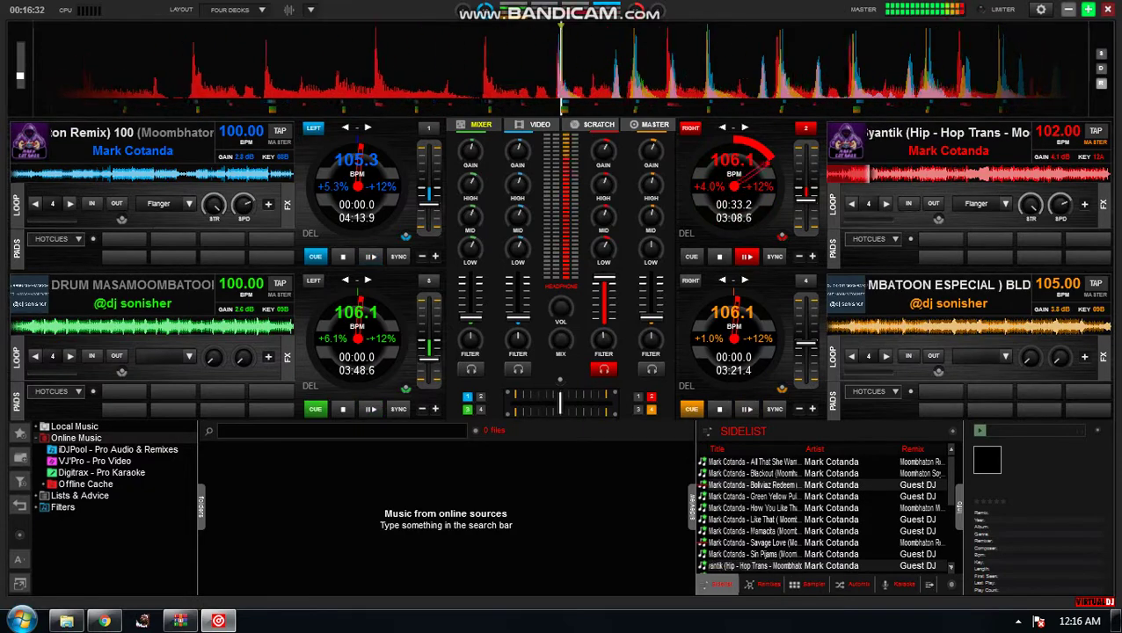
{"action": "scroll", "coordinate": [826, 515], "scroll_direction": "down", "scroll_amount": 1}
{"action": "scroll", "coordinate": [826, 514], "scroll_direction": "down", "scroll_amount": 1}
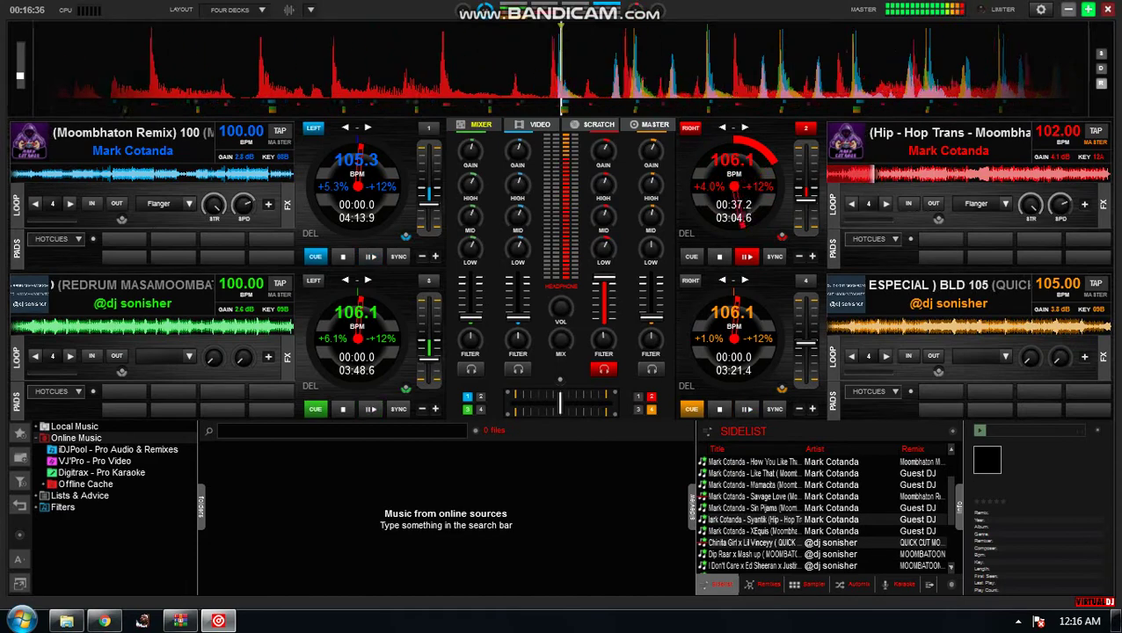
{"action": "scroll", "coordinate": [826, 514], "scroll_direction": "down", "scroll_amount": 1}
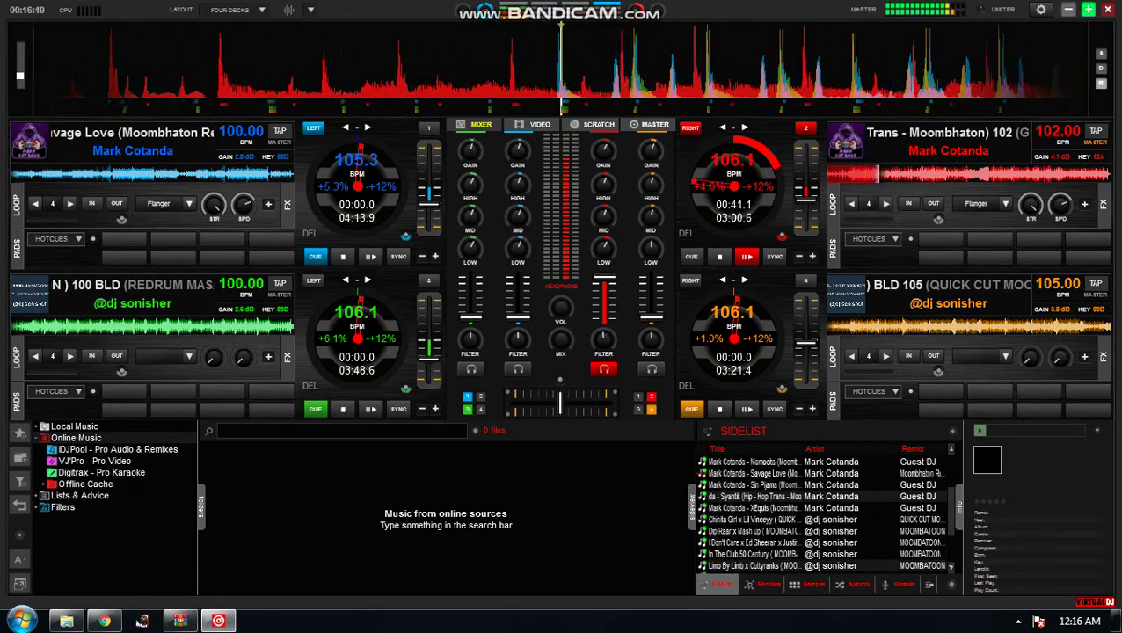
{"action": "left_click_drag", "start_coordinate": [755, 565], "coordinate": [392, 206]}
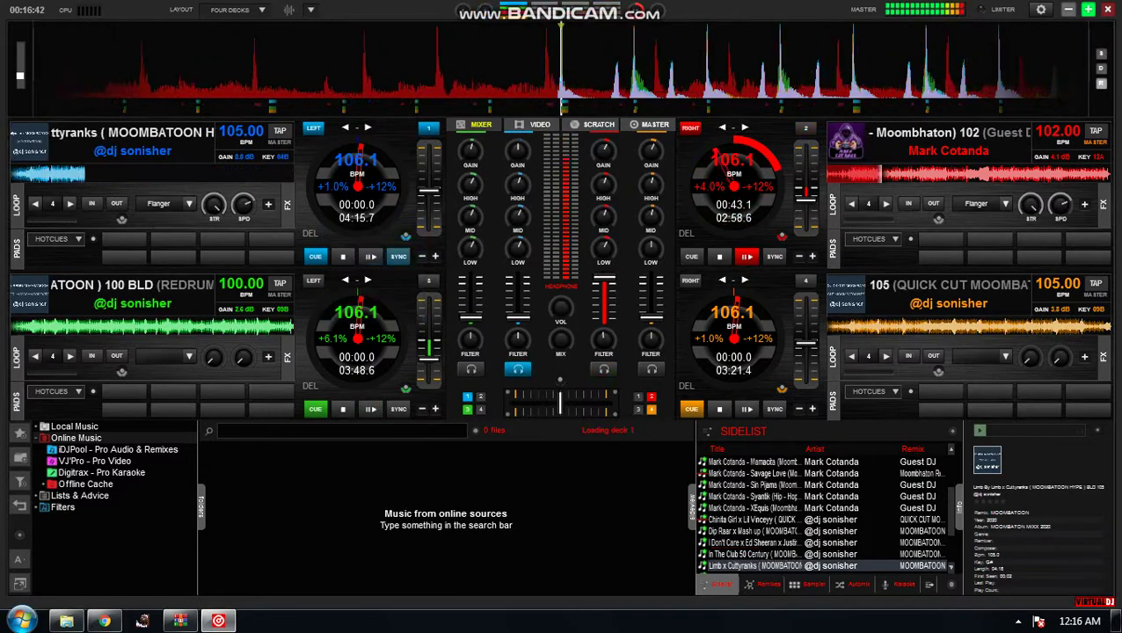